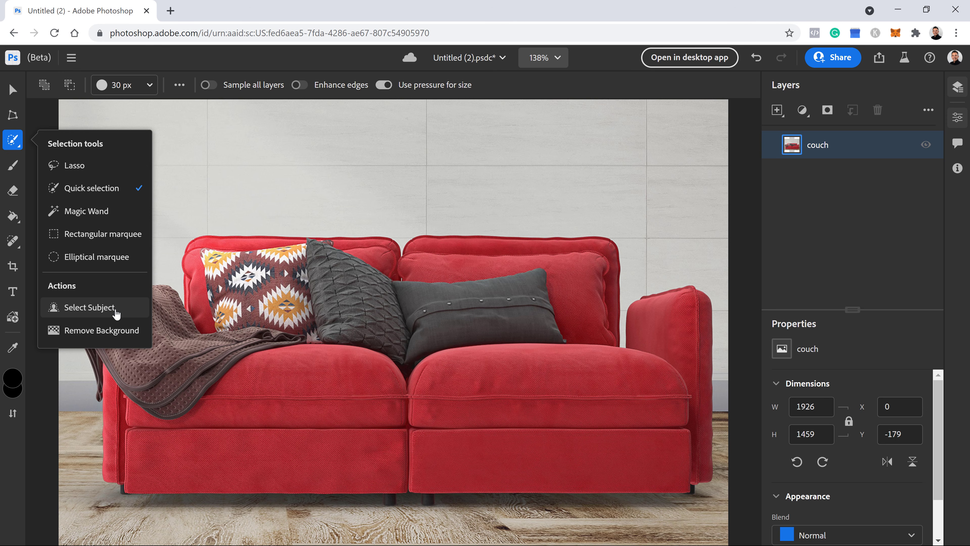
Select the couch with Select Subject and recolor it green with a Hue/Saturation adjustment
click(90, 307)
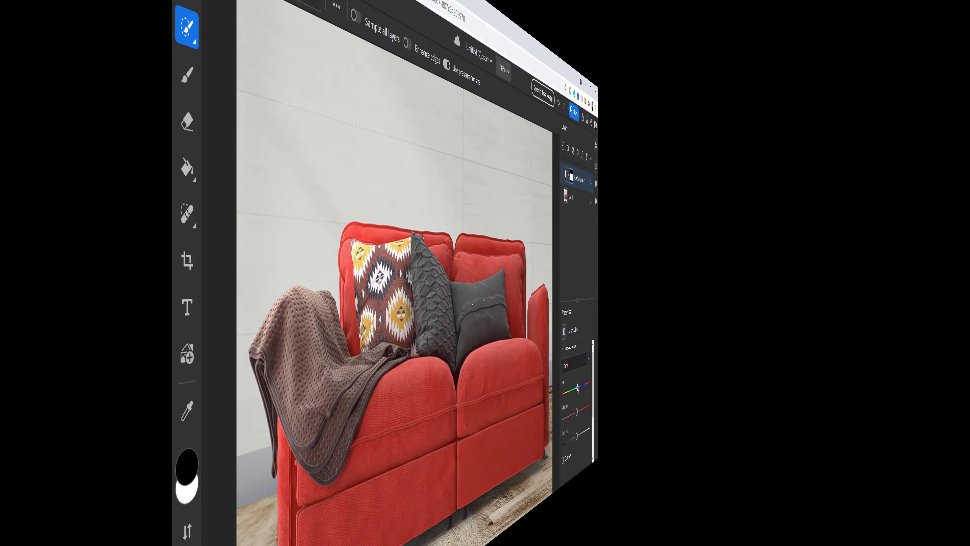
drag(578, 388, 812, 427)
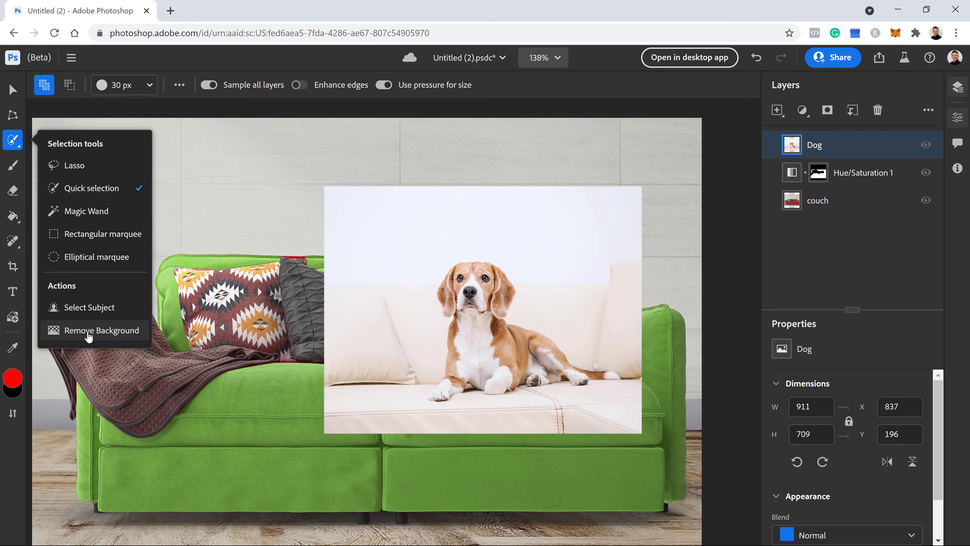
Remove the background from the Dog layer
click(88, 331)
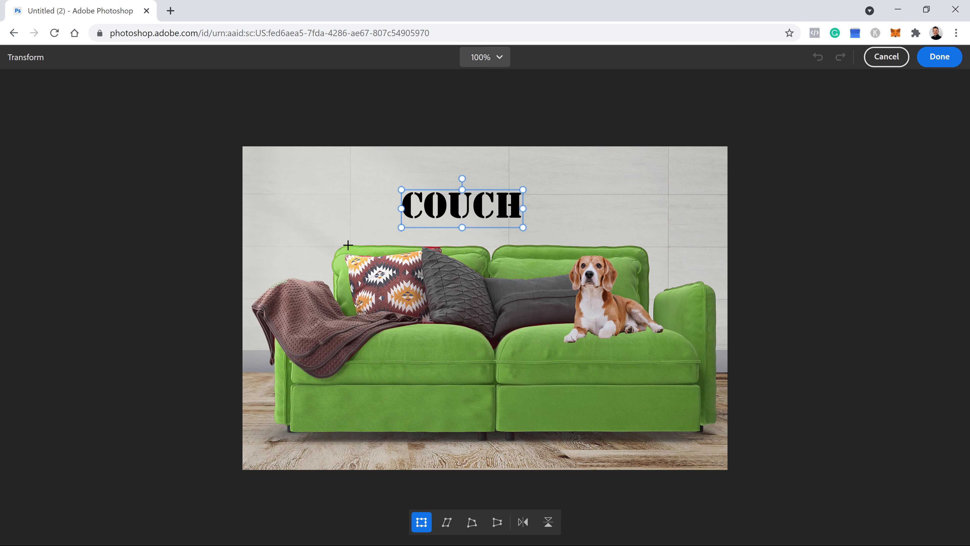
Scale up the COUCH text from its lower-left corner and reposition it on the wall above the couch
drag(397, 228, 332, 245)
drag(434, 179, 445, 184)
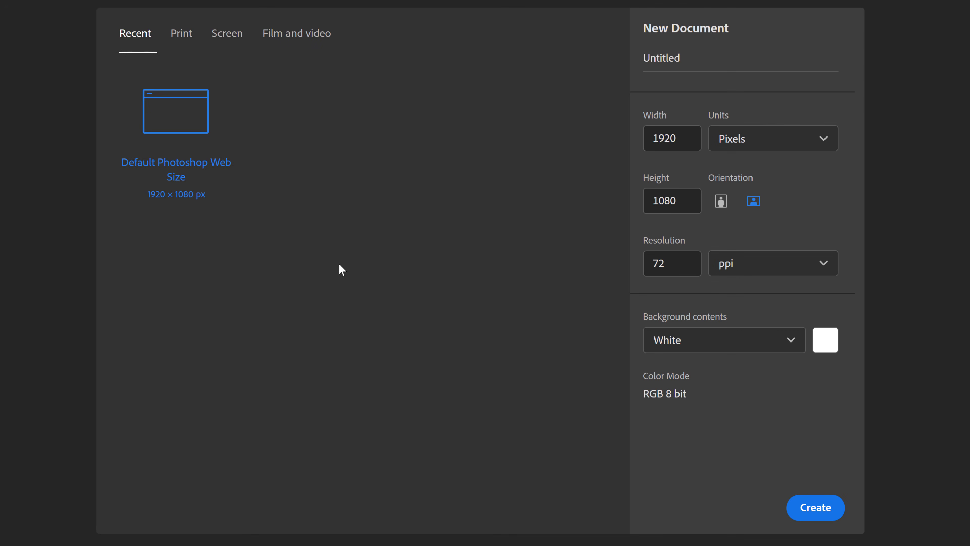
Review the Print, Screen, and Film and video document presets and the available file commands
click(187, 38)
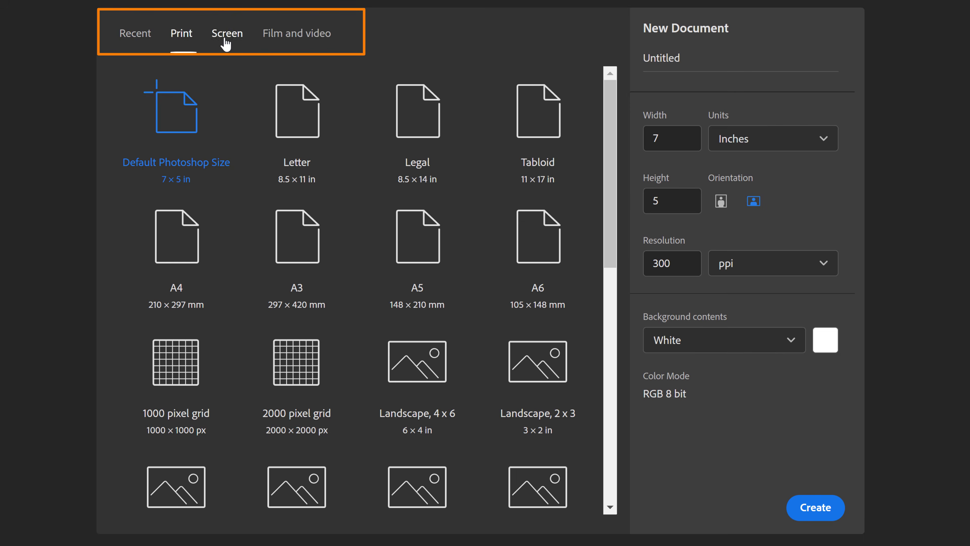
click(224, 38)
click(270, 38)
click(135, 34)
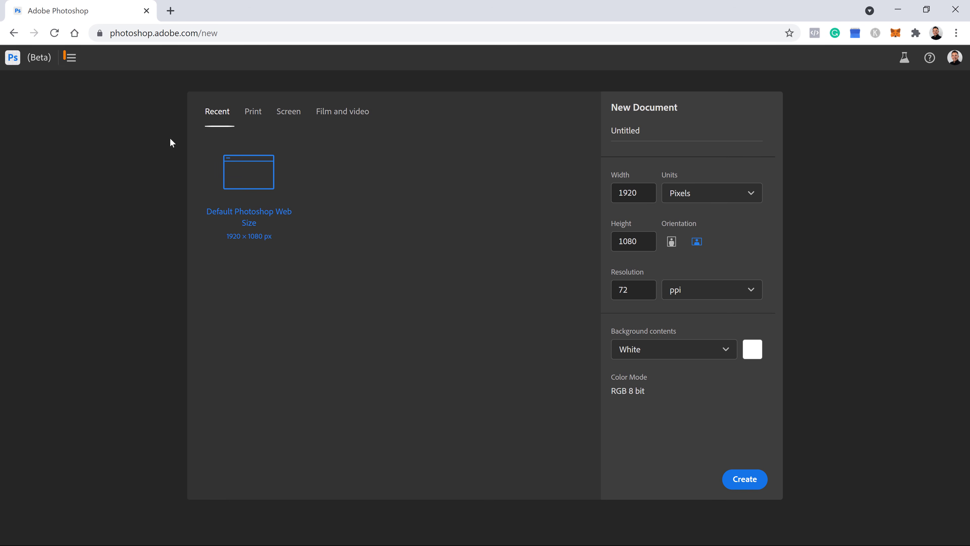
click(71, 58)
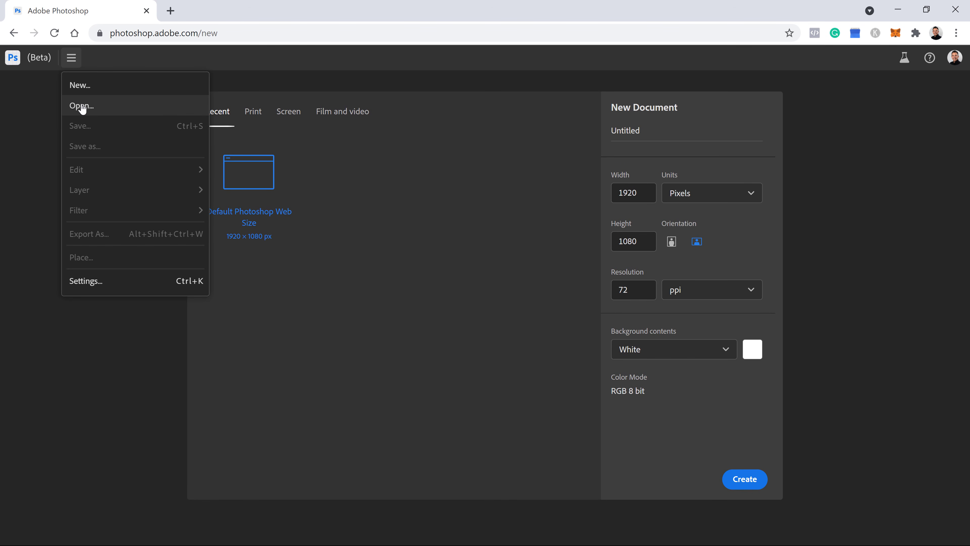
click(512, 192)
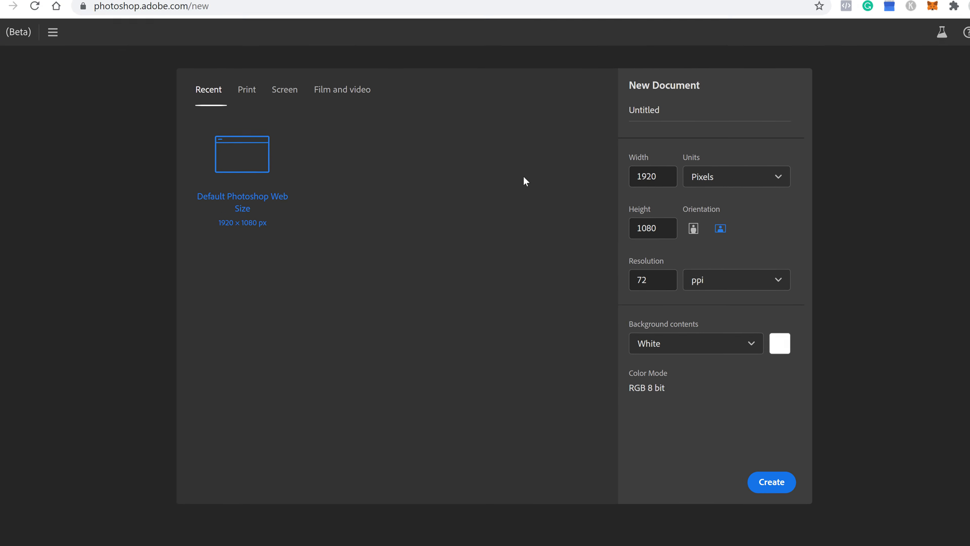
Create a new document with a height of 1280 pixels and transparent background contents
click(655, 181)
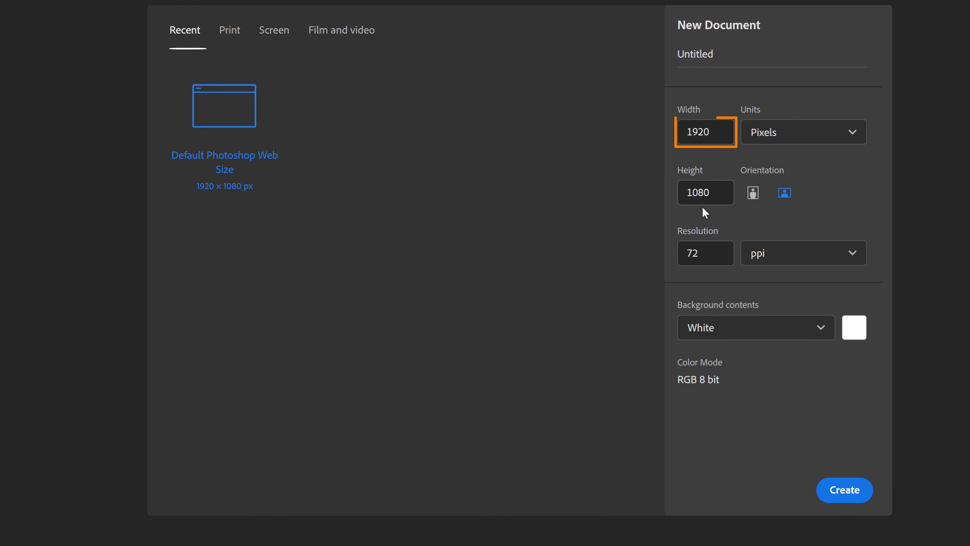
click(695, 192)
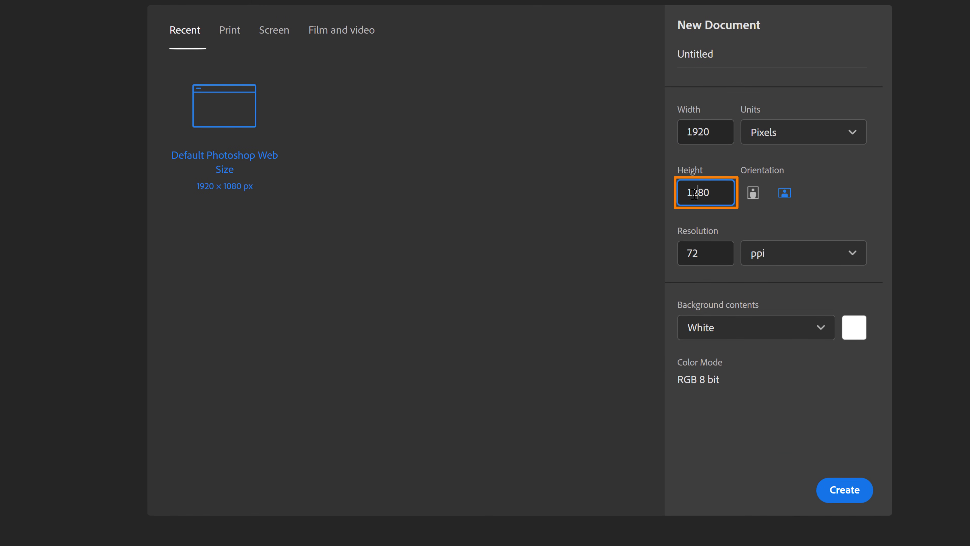
click(695, 328)
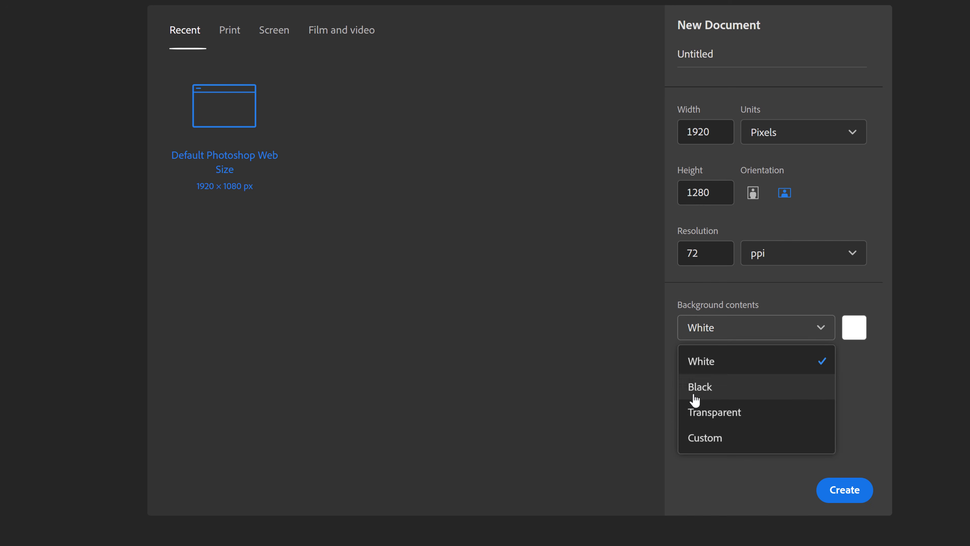
click(698, 411)
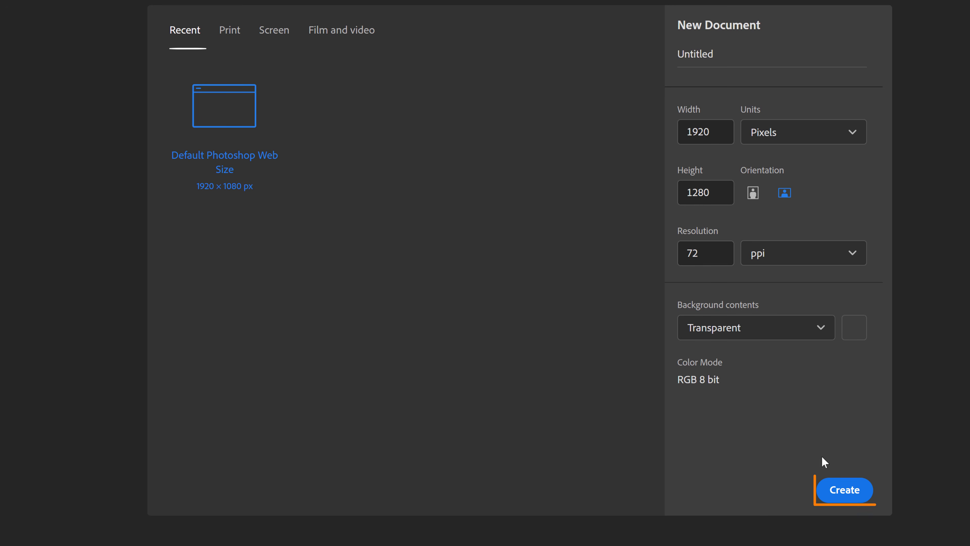
click(840, 494)
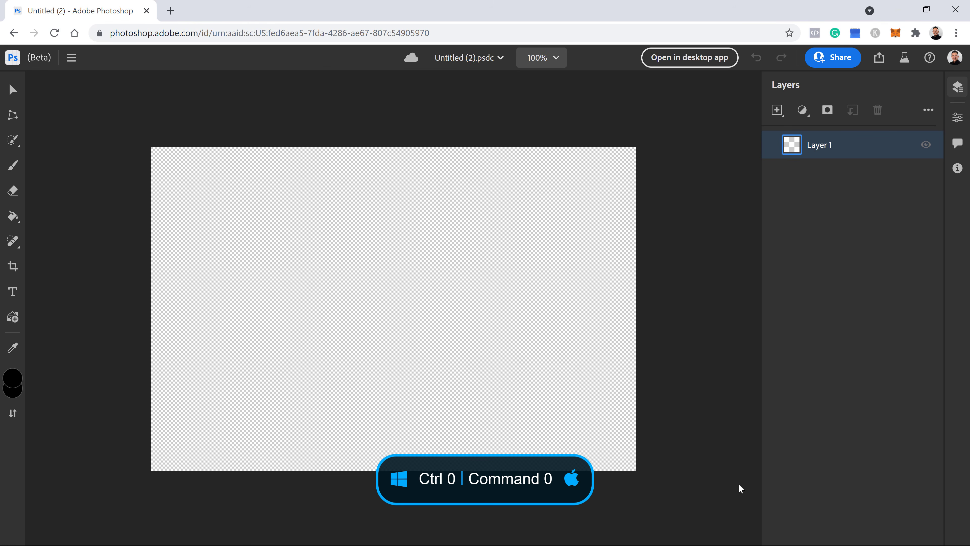
Fit the blank canvas to the screen and check the other available zoom options
key(ctrl+0)
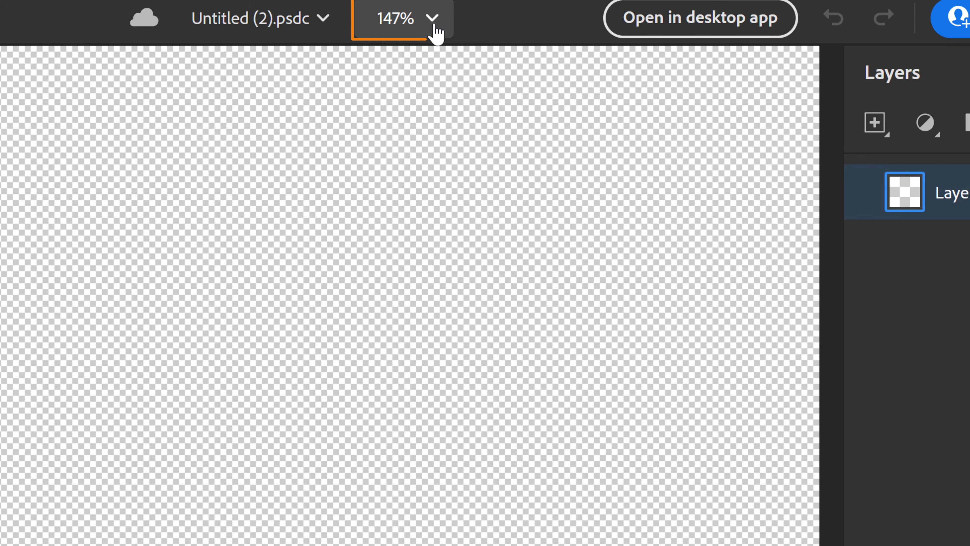
click(556, 59)
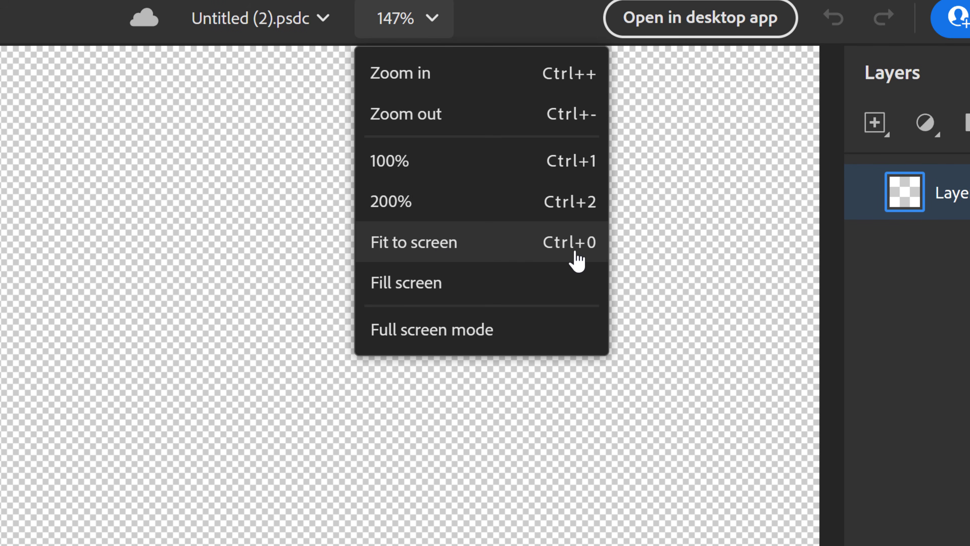
click(901, 279)
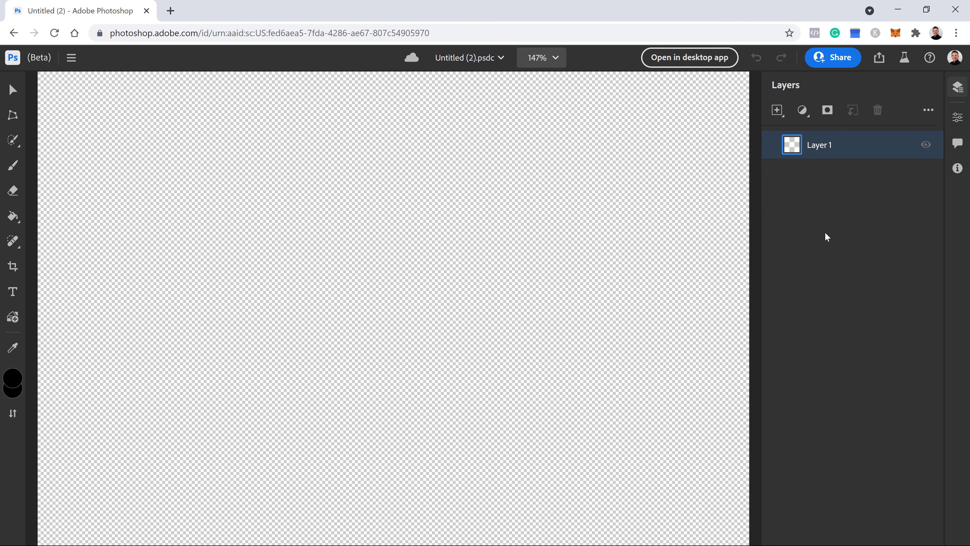
Examine the document's comments and file information, and show Layer 1's dimensions, blend and opacity properties beside the layer list
click(957, 88)
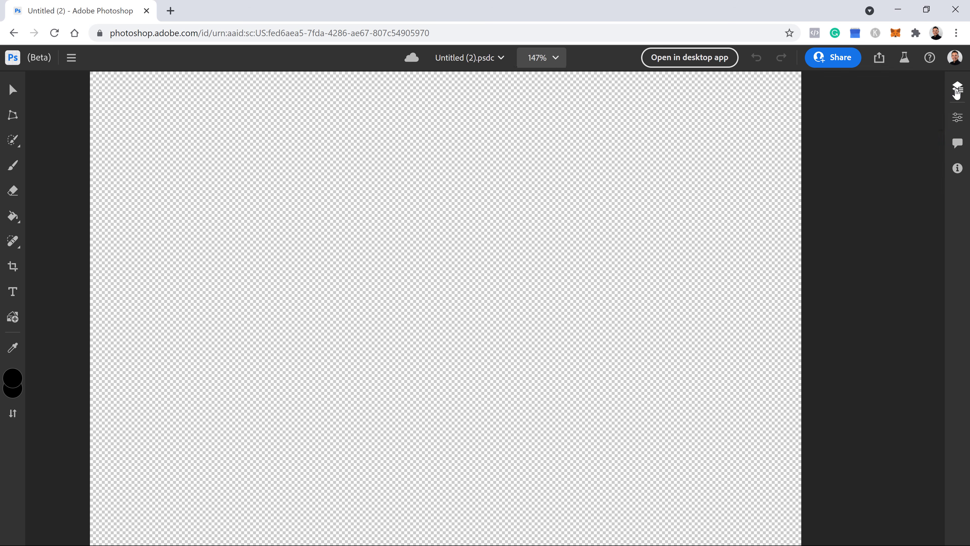
click(957, 91)
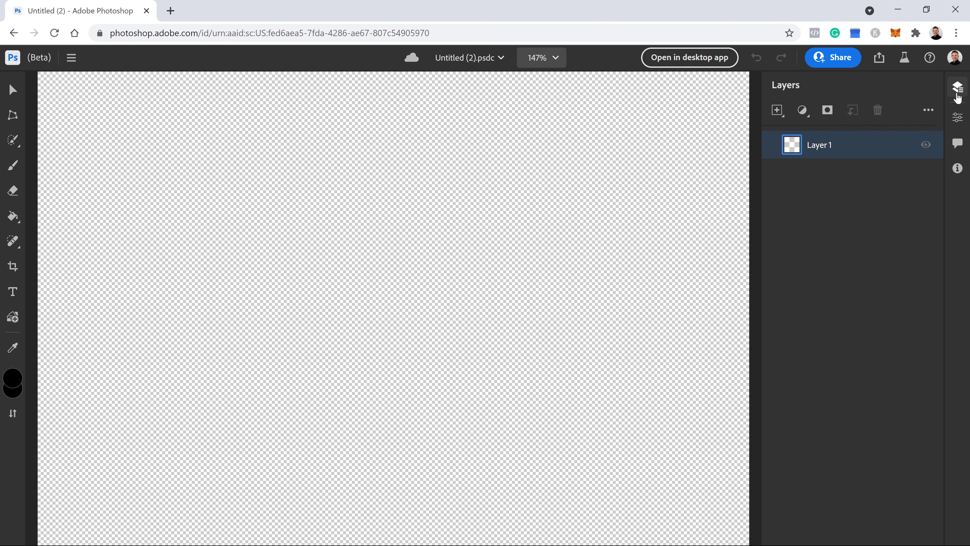
click(958, 119)
click(958, 147)
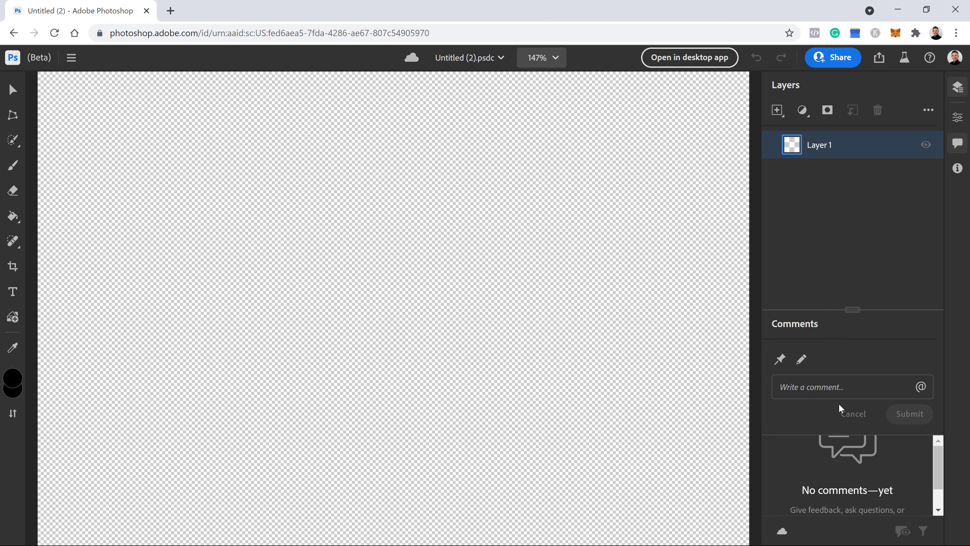
click(957, 175)
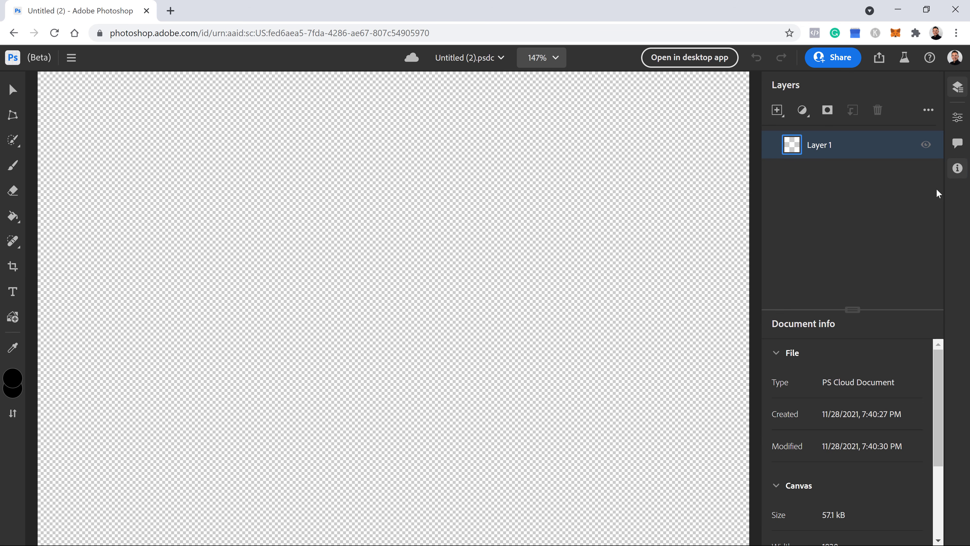
click(957, 118)
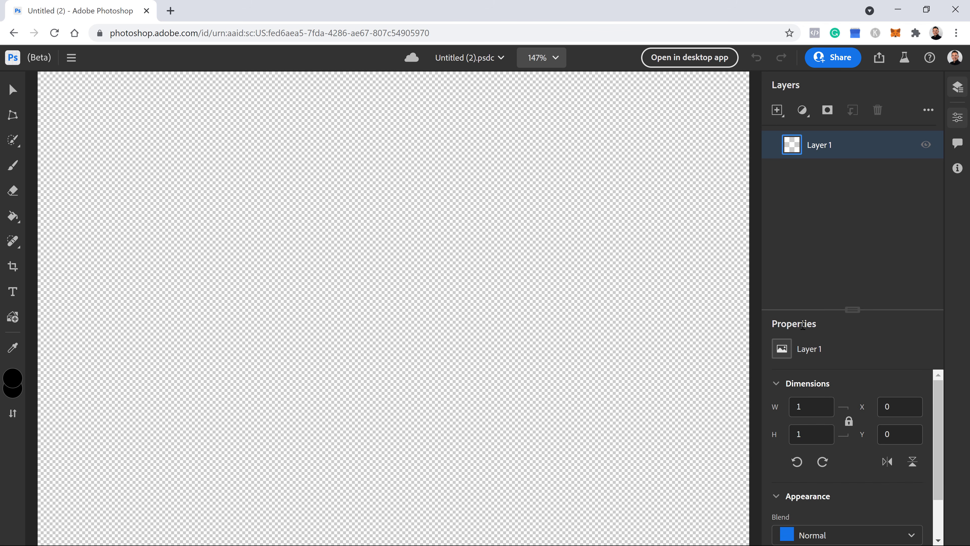
scroll(932, 420, down, 2)
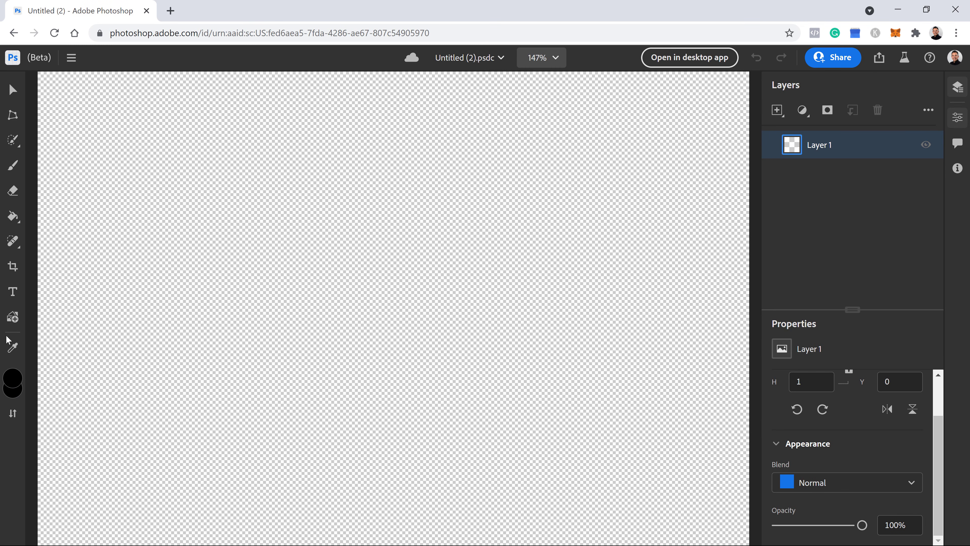
Place couch.jpg from the computer and scale it proportionally until it fills the canvas
click(12, 320)
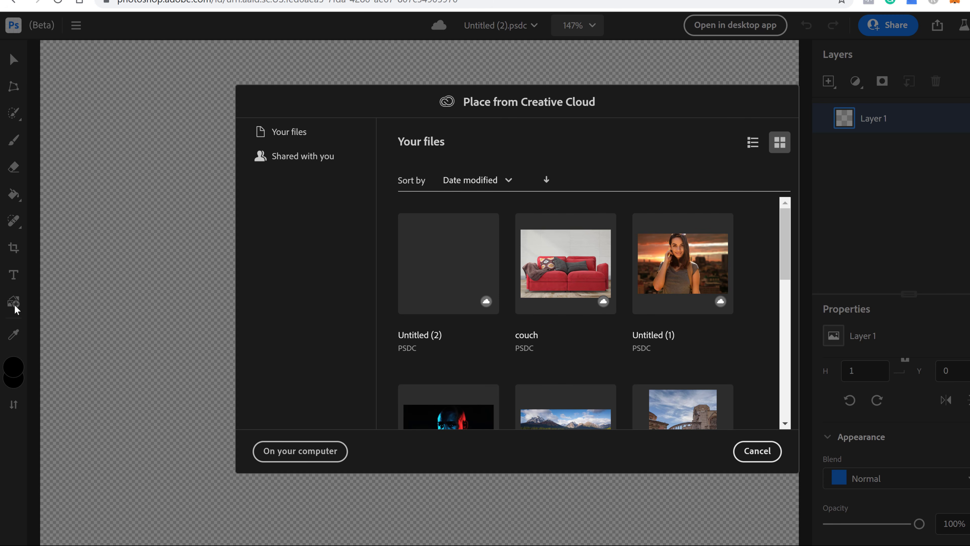
click(302, 453)
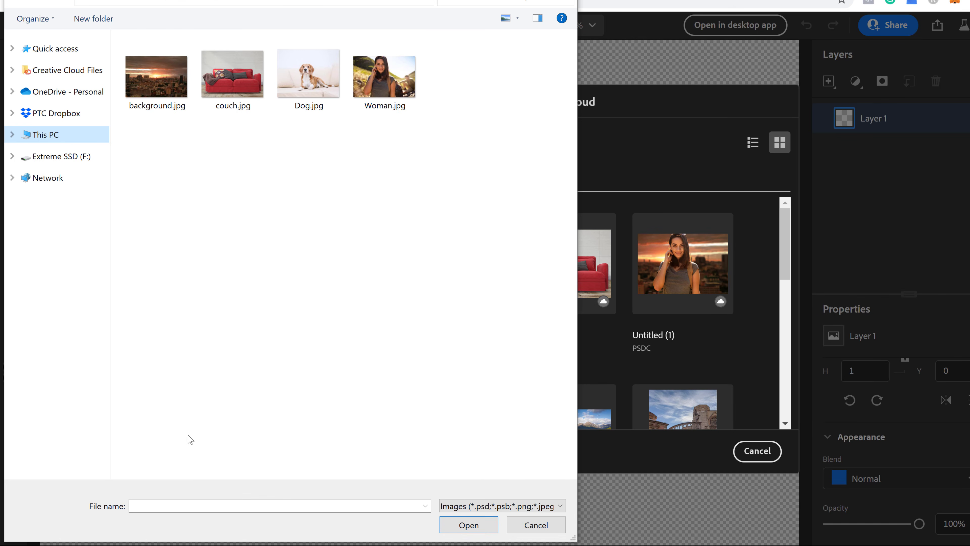
click(232, 77)
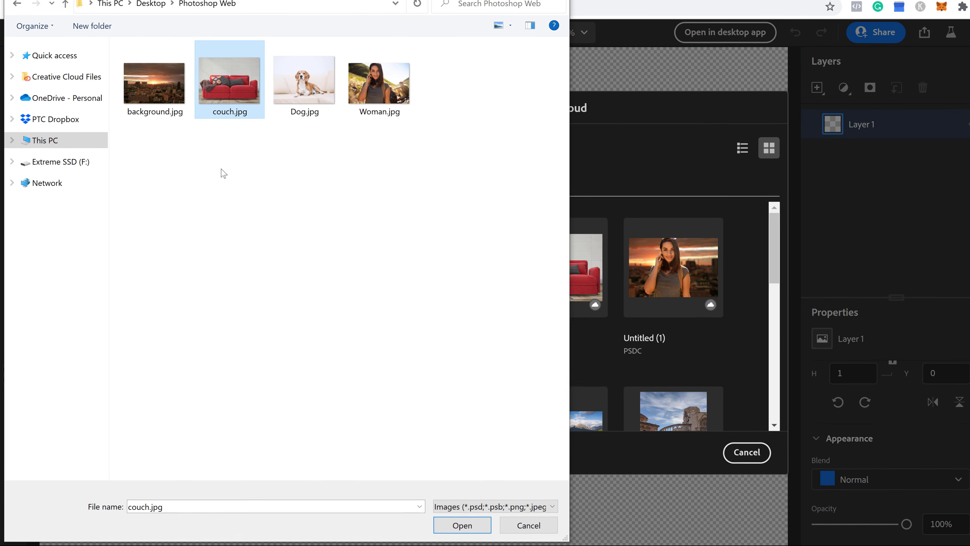
click(437, 526)
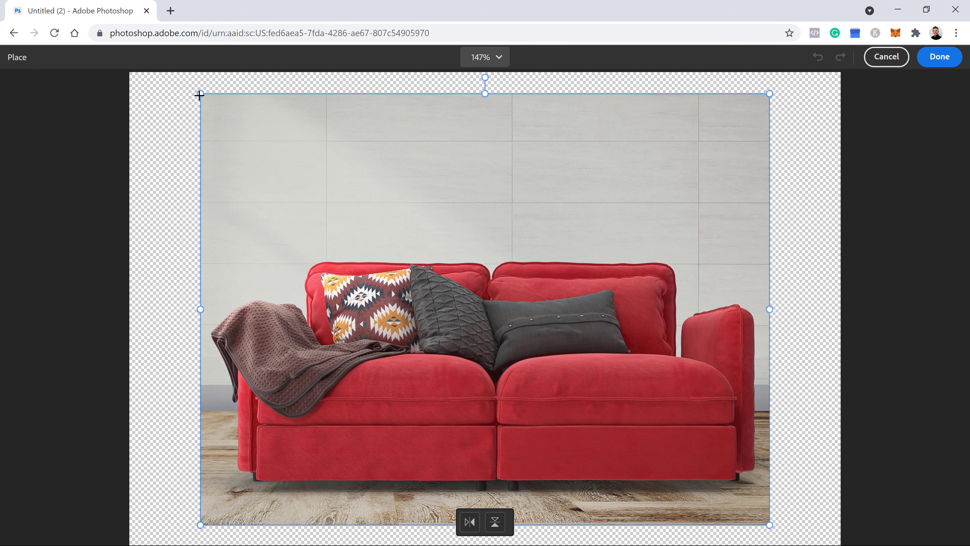
drag(199, 94, 110, 64)
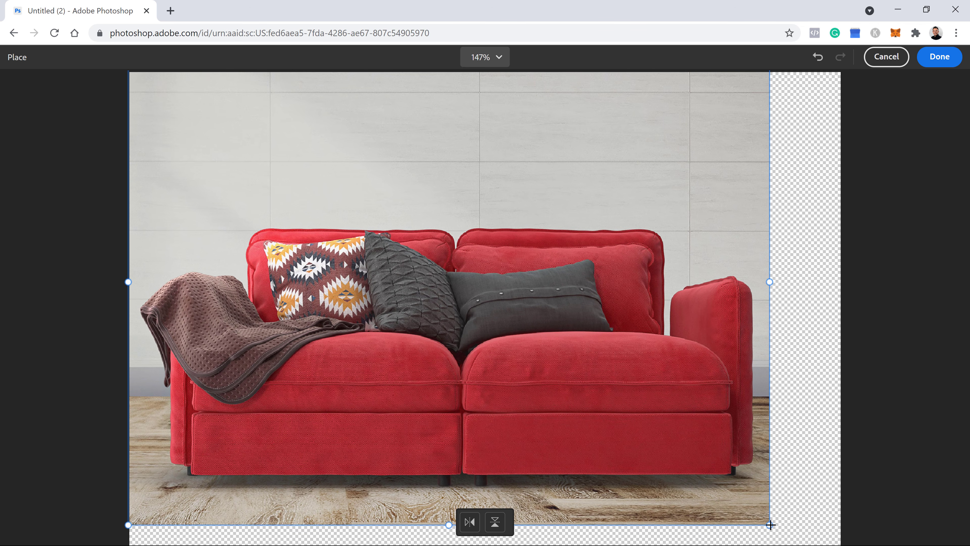
drag(769, 525, 868, 543)
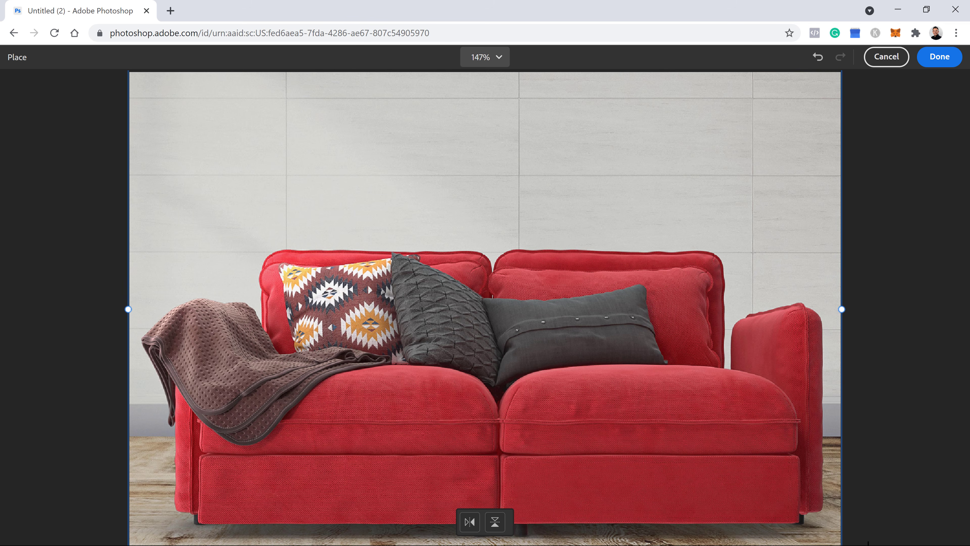
Try flipping the placed couch image horizontally and vertically, reversing each flip
click(471, 525)
click(473, 528)
click(495, 529)
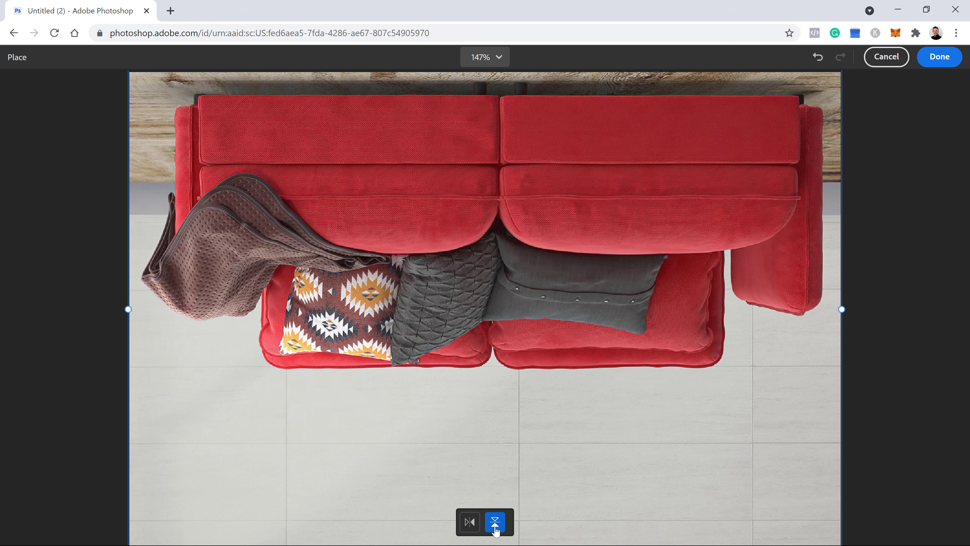
click(495, 530)
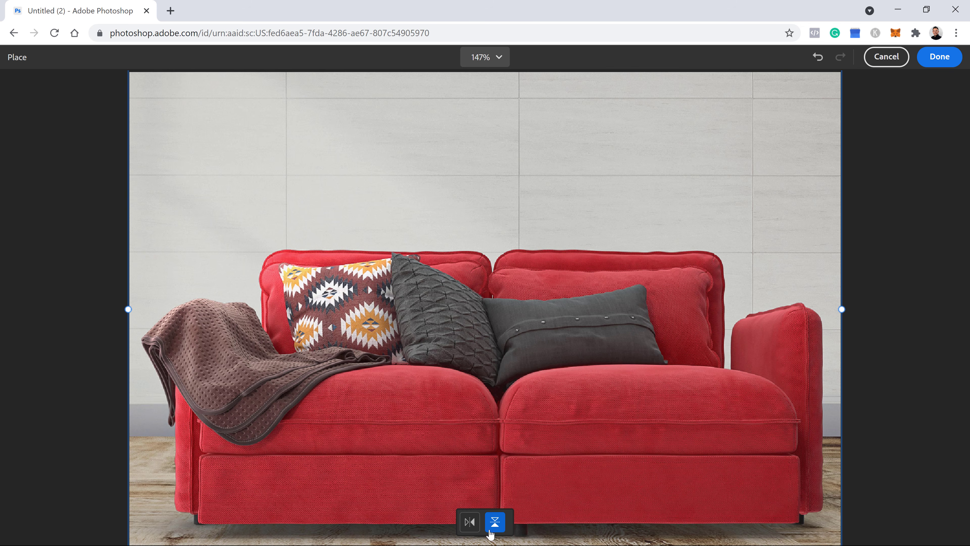
Commit the placed image and move the couch layer to about X 24, Y -169
click(939, 58)
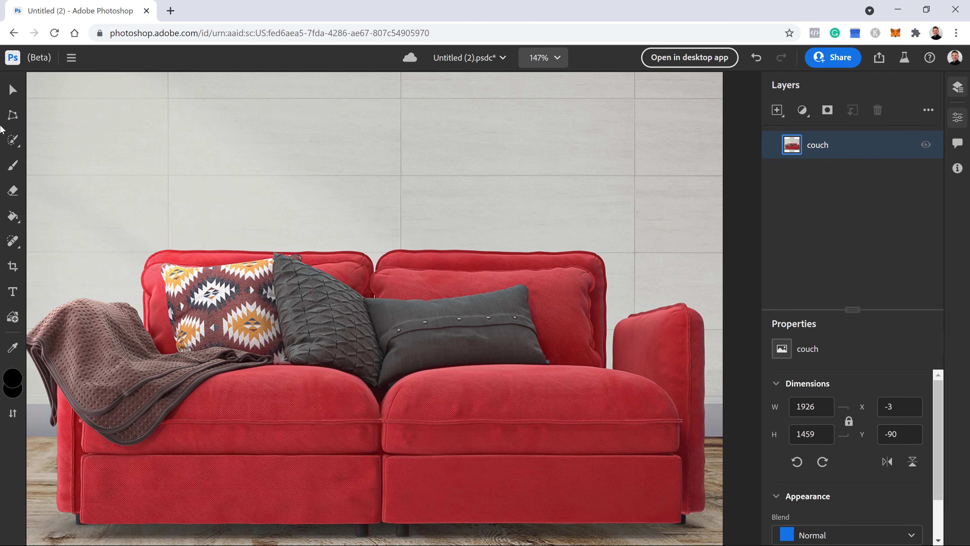
click(13, 89)
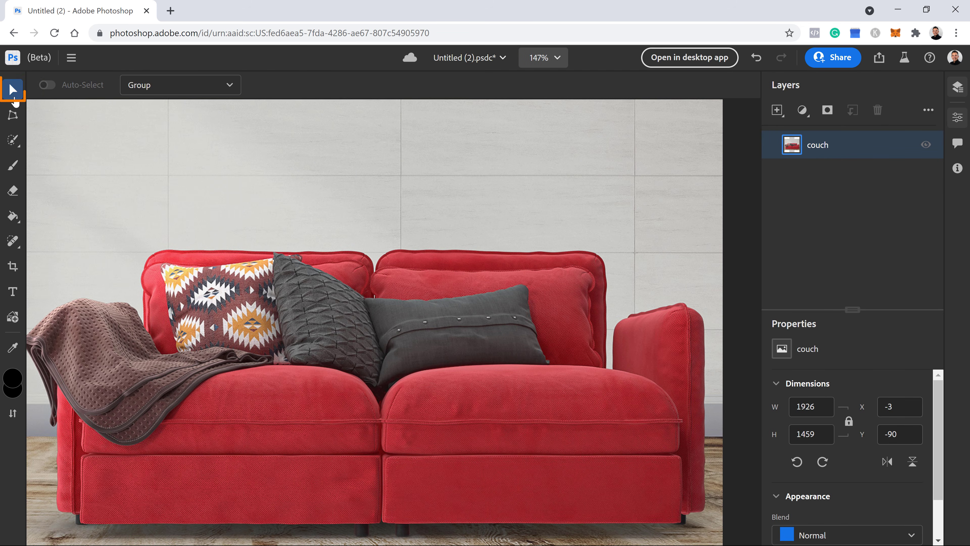
drag(325, 291, 343, 278)
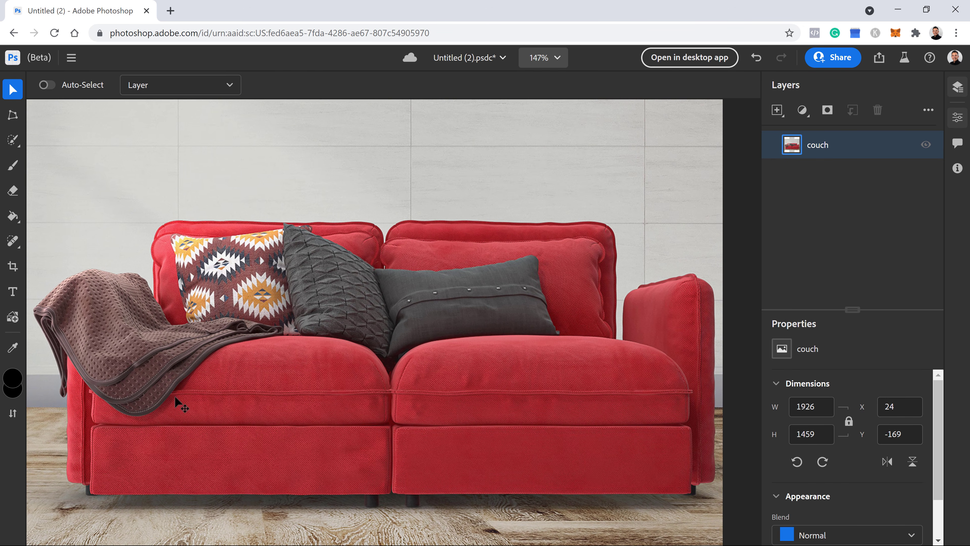
Transform the couch layer by moving it to X 0, Y -179 so it covers the canvas, and commit the change
click(14, 121)
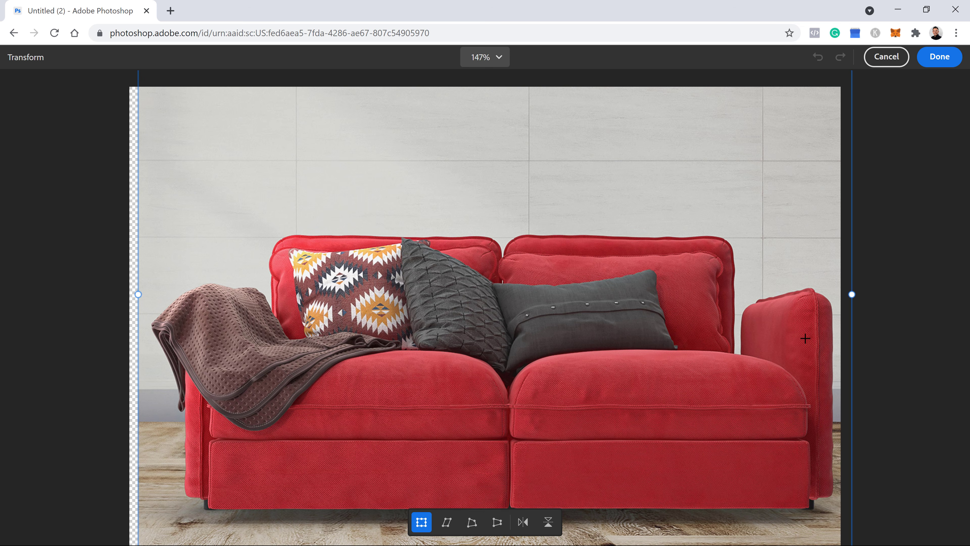
drag(511, 341, 503, 320)
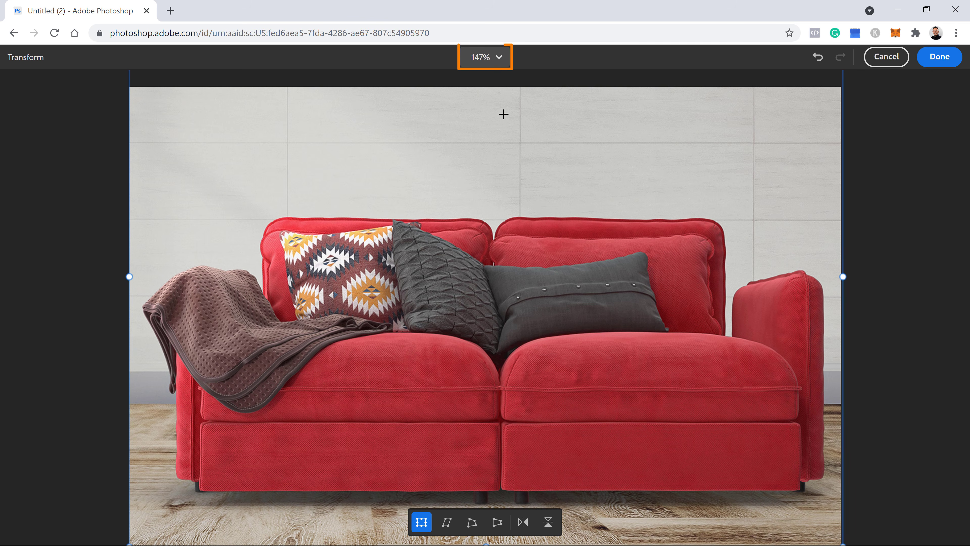
click(496, 58)
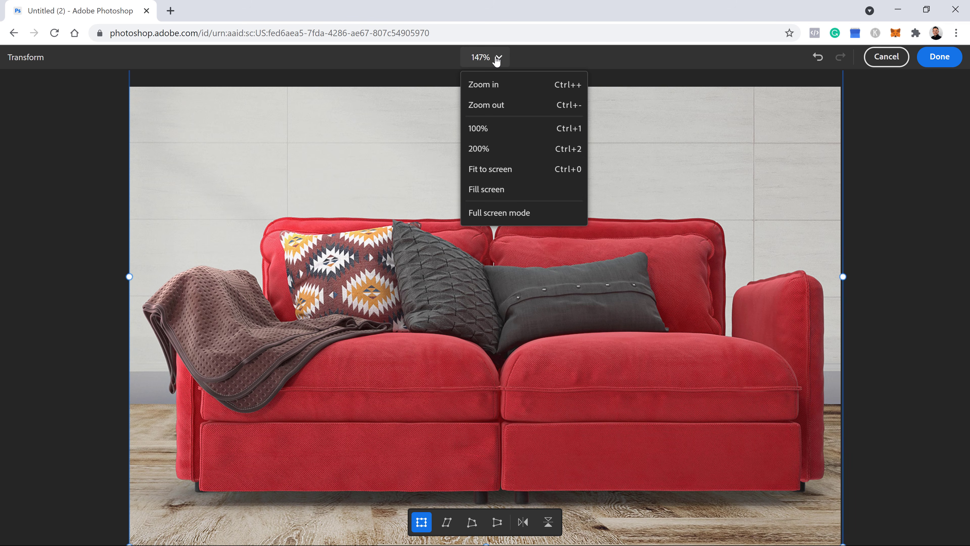
click(496, 105)
drag(569, 226, 569, 232)
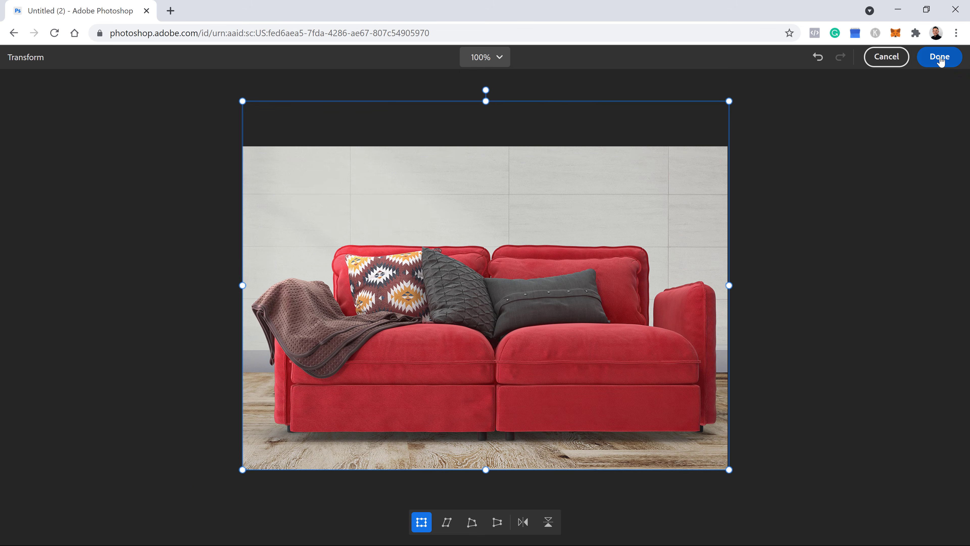
click(940, 57)
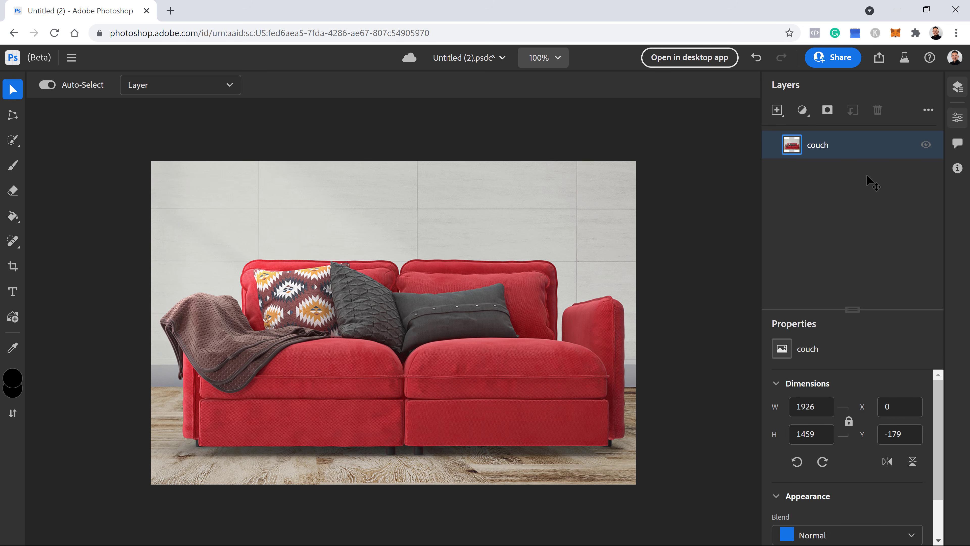
key(ctrl+0)
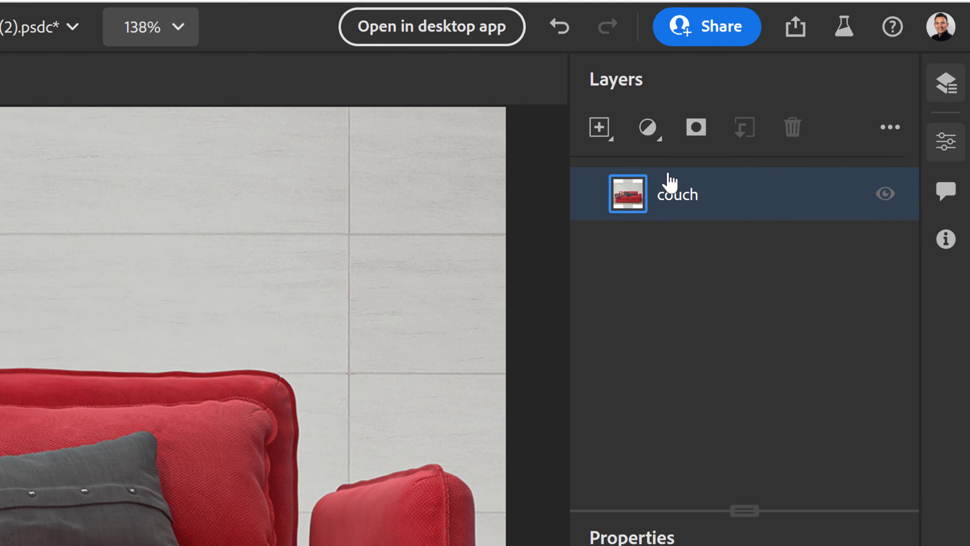
click(641, 144)
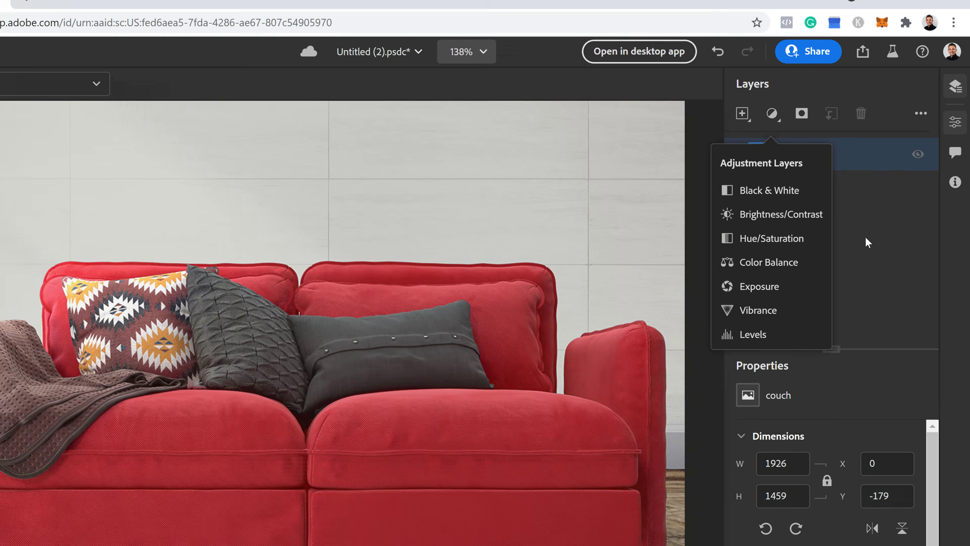
click(808, 335)
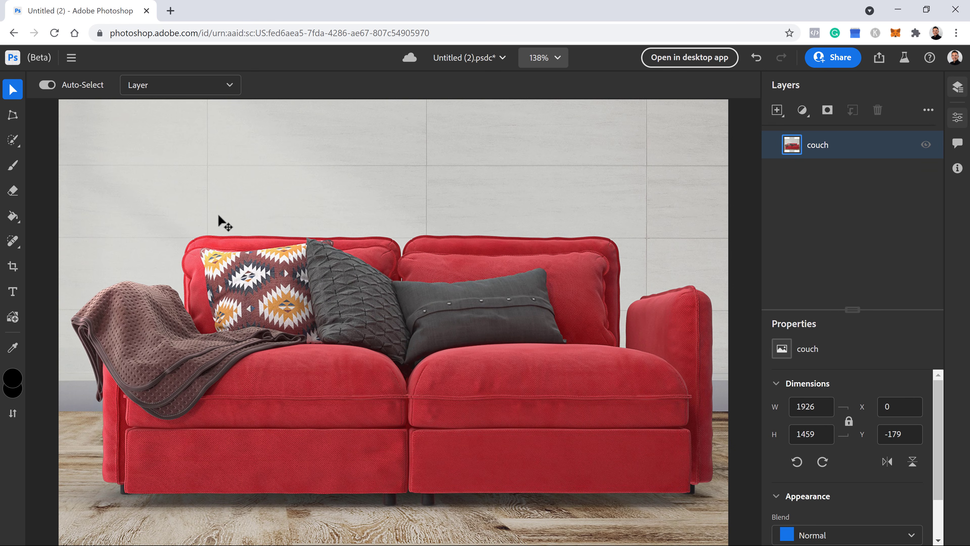
Select the couch automatically with the Select Subject action
click(18, 147)
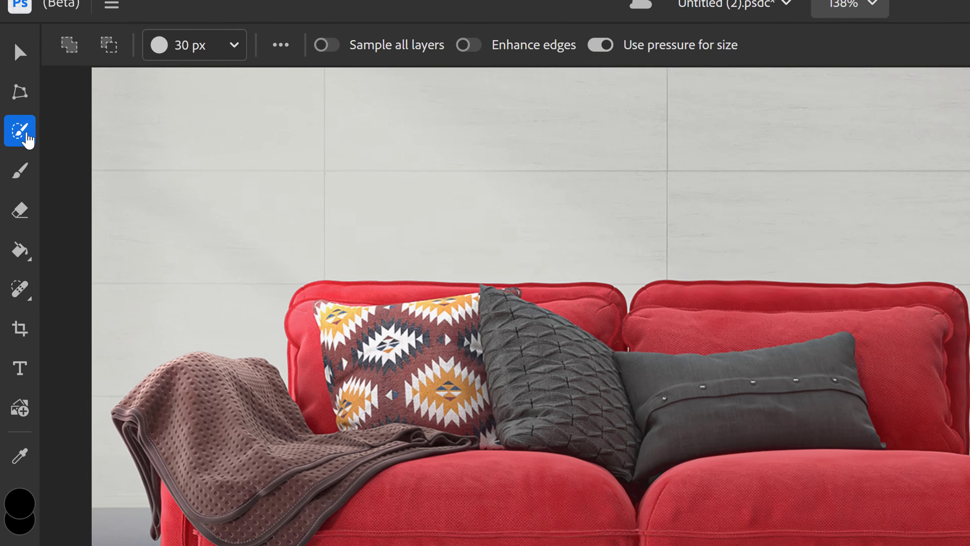
click(17, 145)
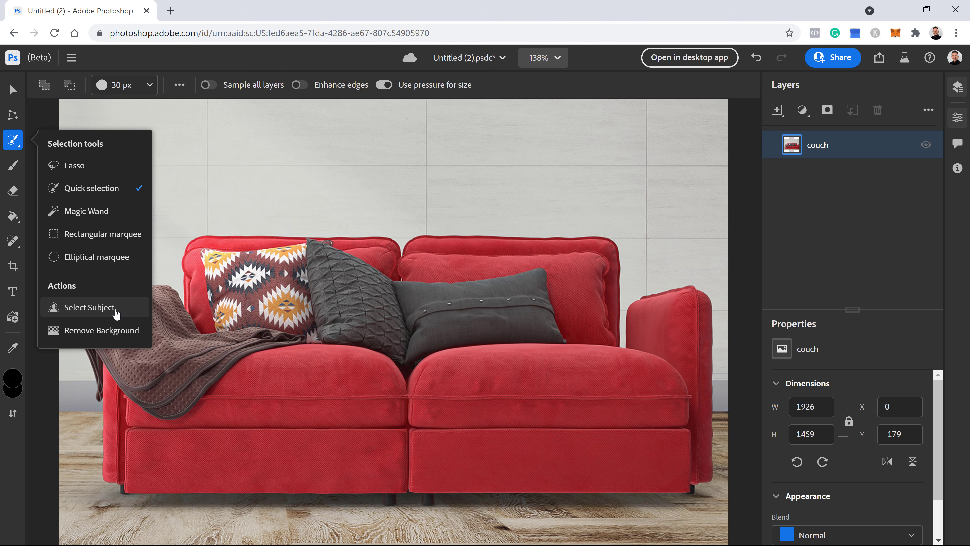
click(90, 308)
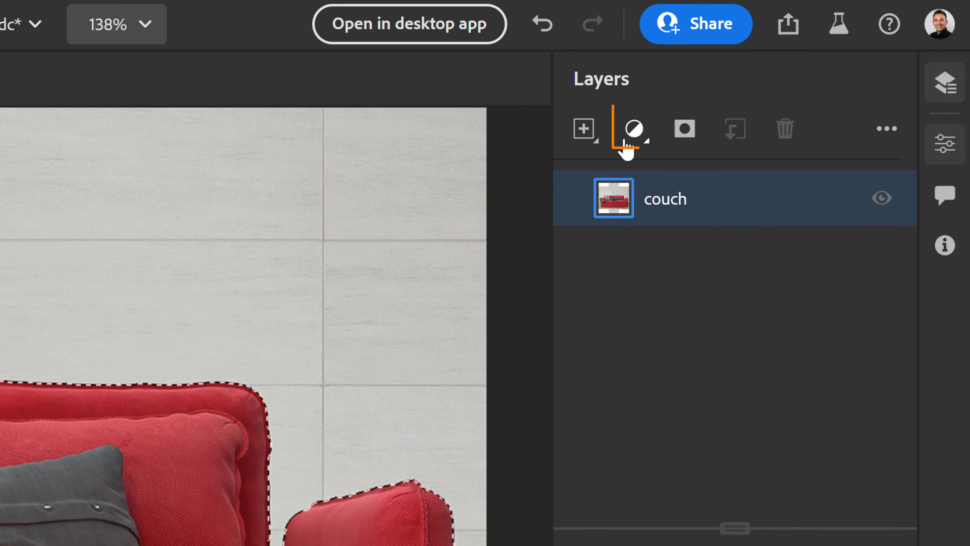
Add a Hue/Saturation adjustment layer to the selected couch, with Hue 95 and Saturation -29
click(639, 139)
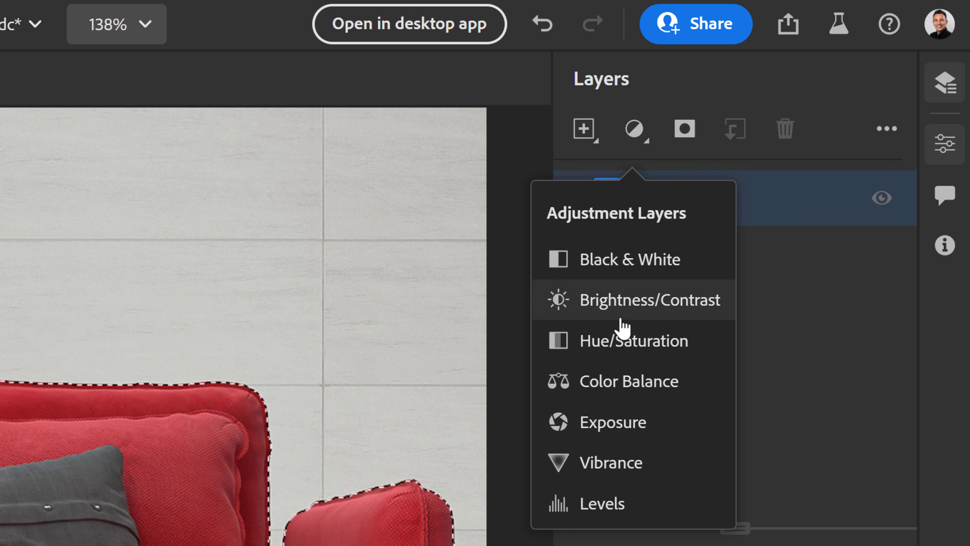
click(624, 342)
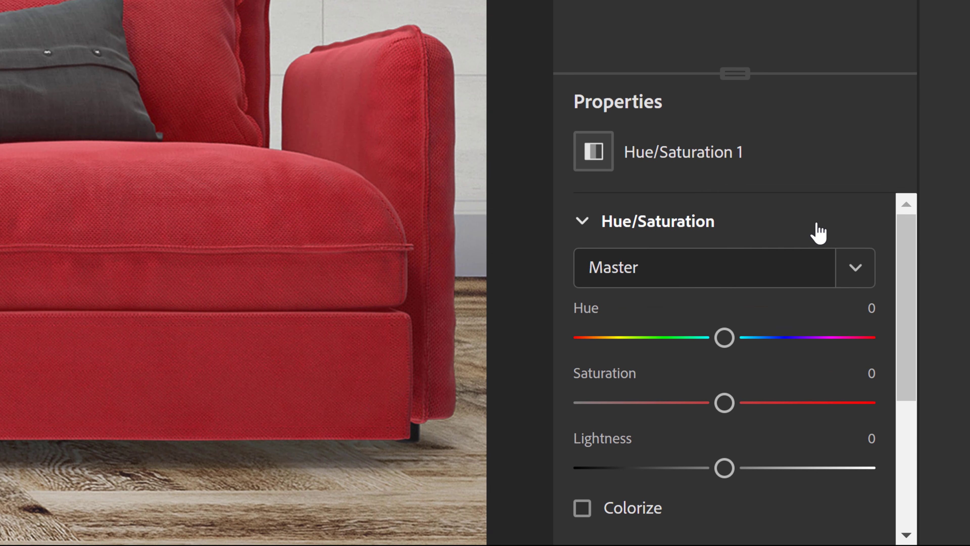
scroll(941, 400, down, 1)
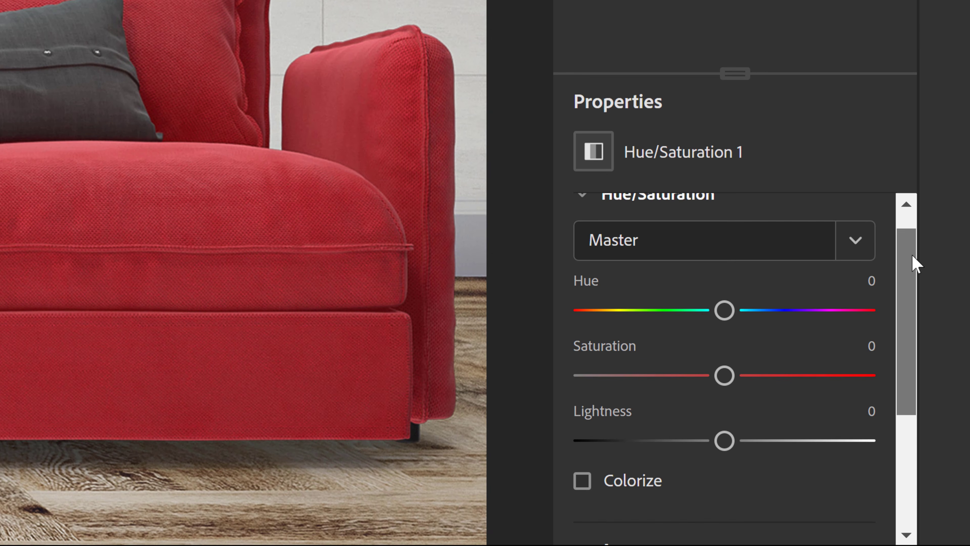
drag(726, 312, 763, 318)
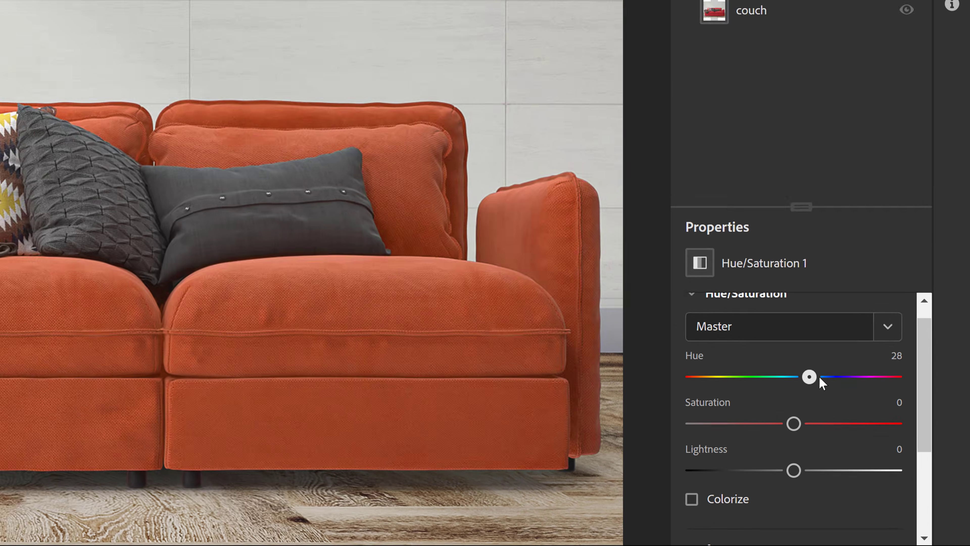
drag(822, 382, 849, 381)
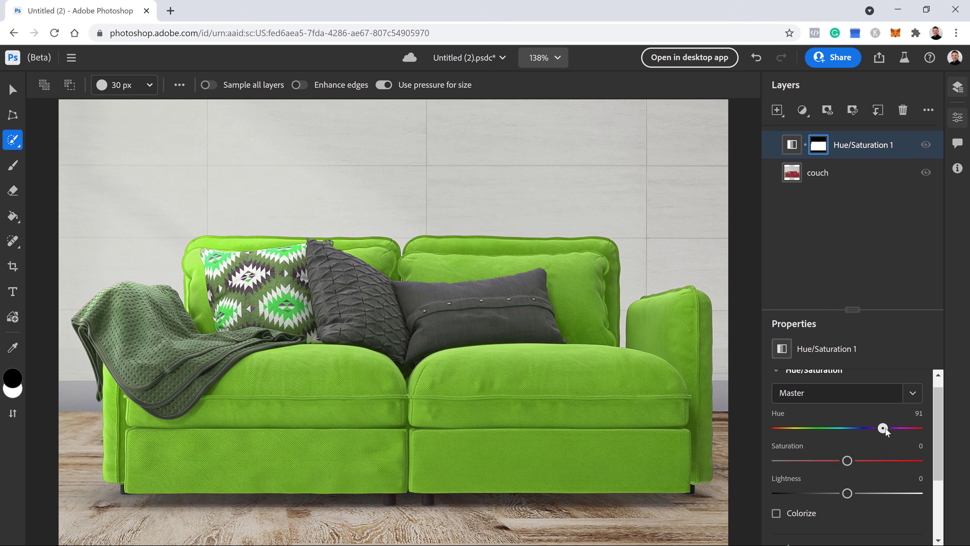
drag(887, 432, 887, 429)
drag(848, 461, 827, 466)
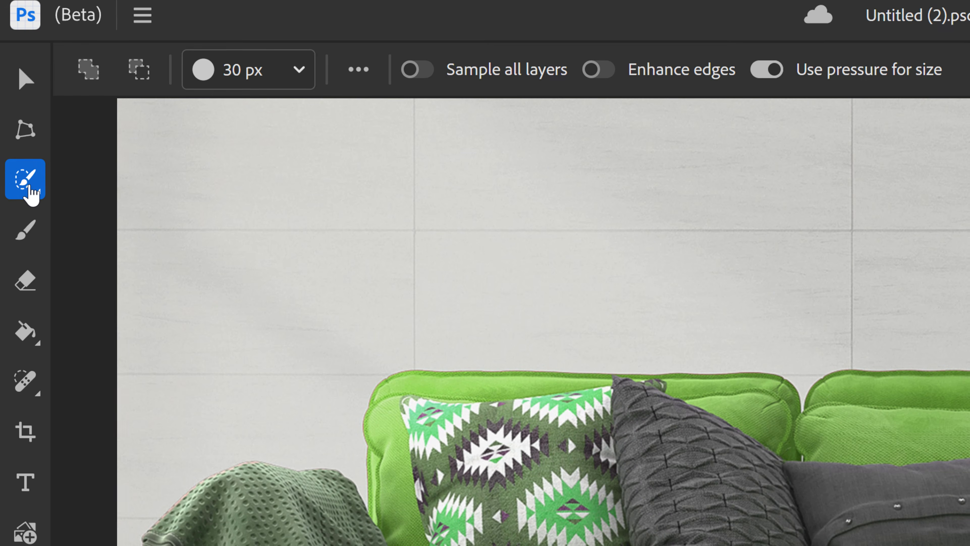
click(13, 143)
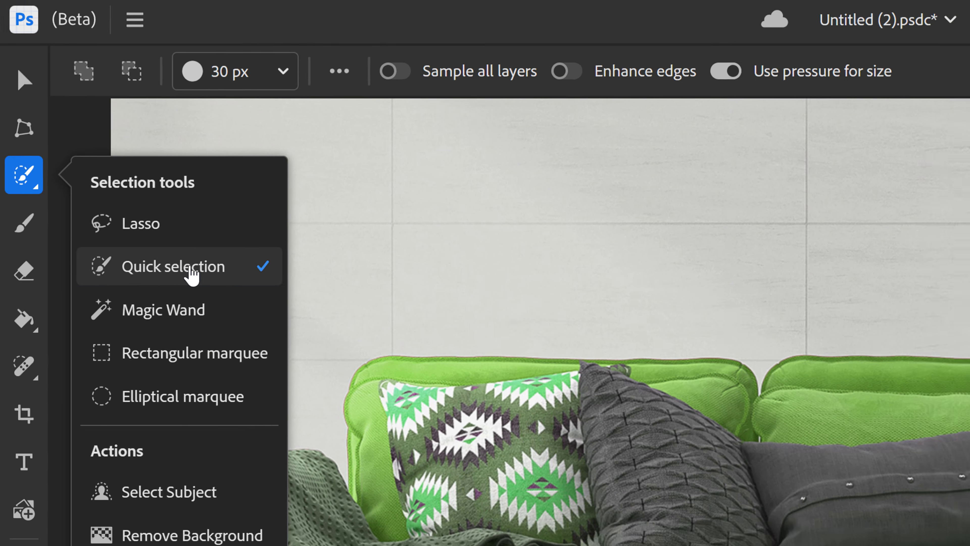
click(191, 269)
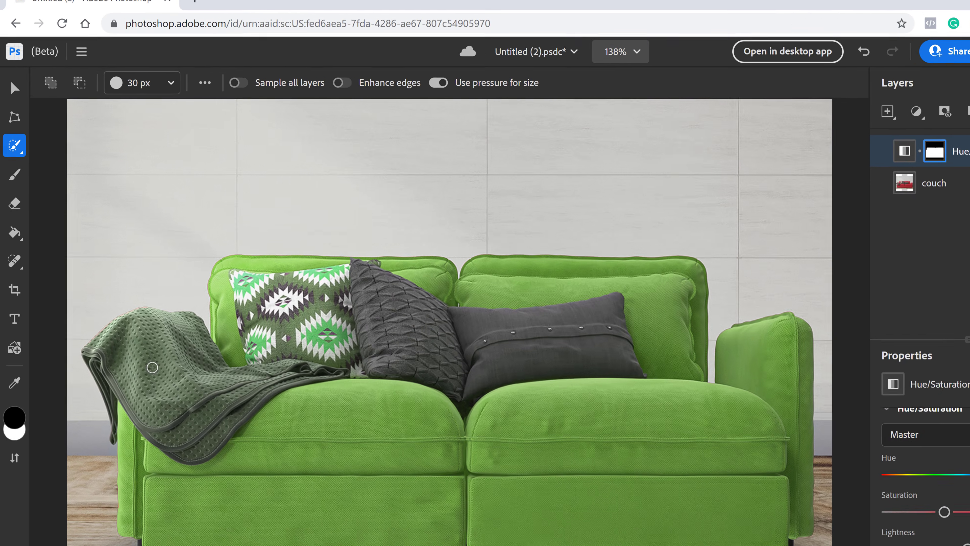
mouse_move(117, 336)
mouse_down()
mouse_move(132, 302)
mouse_move(190, 376)
mouse_move(257, 323)
mouse_move(311, 316)
mouse_up()
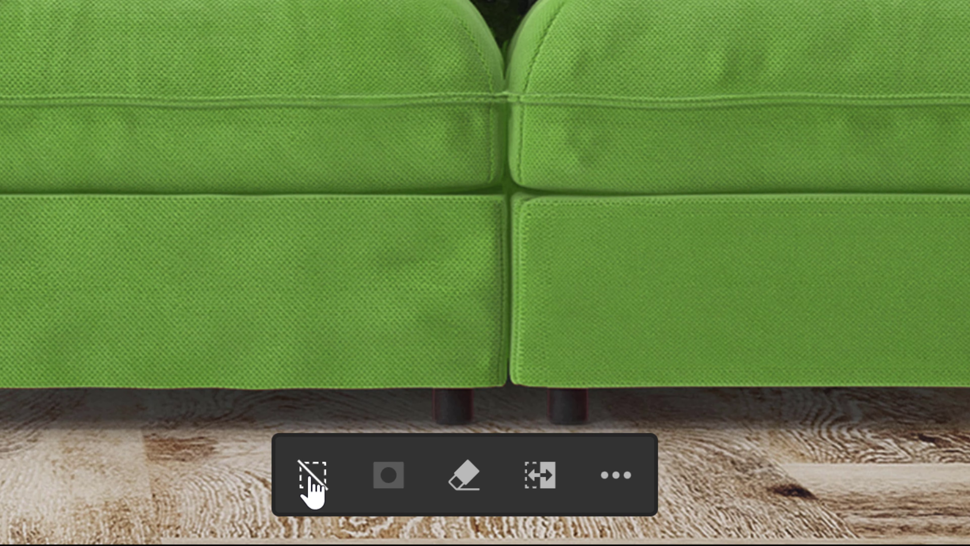
click(320, 482)
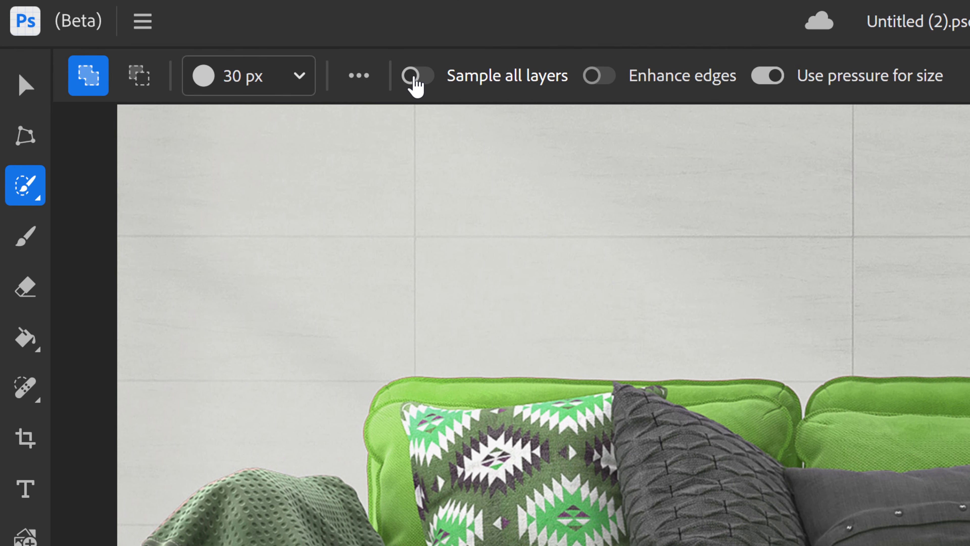
Enable Sample all layers, quick-select the blanket and the three pillows, and subtract the couch backrests from the selection
click(208, 84)
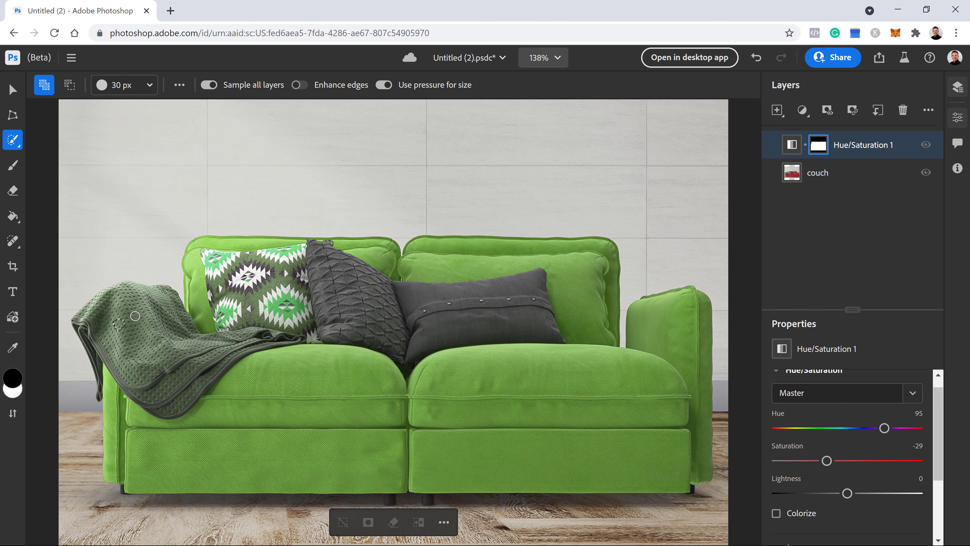
drag(134, 316, 161, 361)
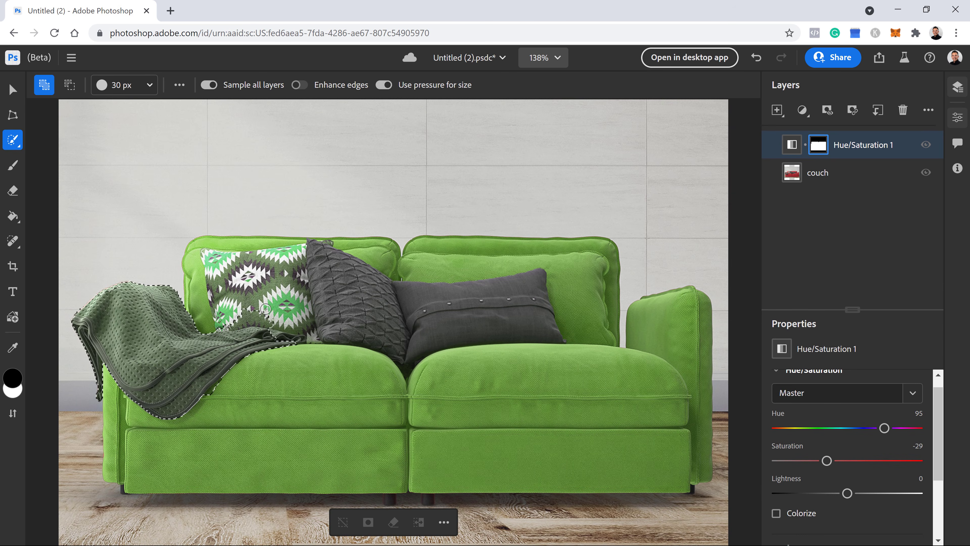
mouse_move(266, 309)
mouse_down()
mouse_move(318, 331)
mouse_move(294, 273)
mouse_move(322, 253)
mouse_move(238, 262)
mouse_move(262, 287)
mouse_move(356, 322)
mouse_move(504, 313)
mouse_up()
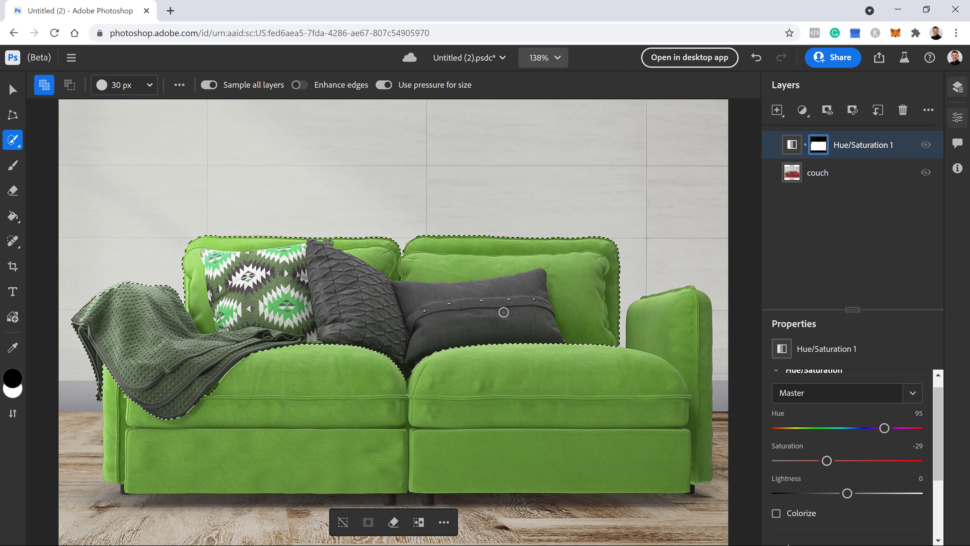
key(alt)
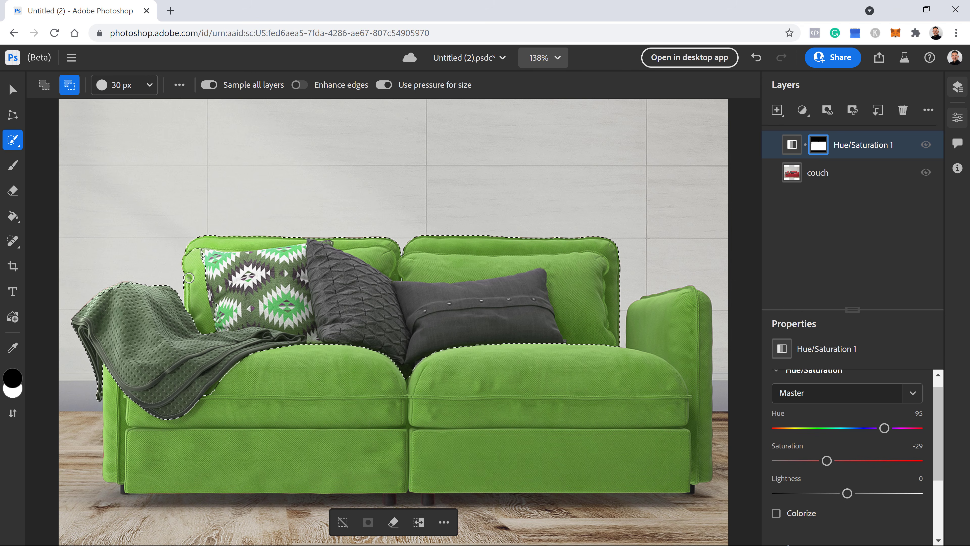
mouse_move(189, 278)
mouse_down()
mouse_move(203, 234)
mouse_move(302, 237)
mouse_up()
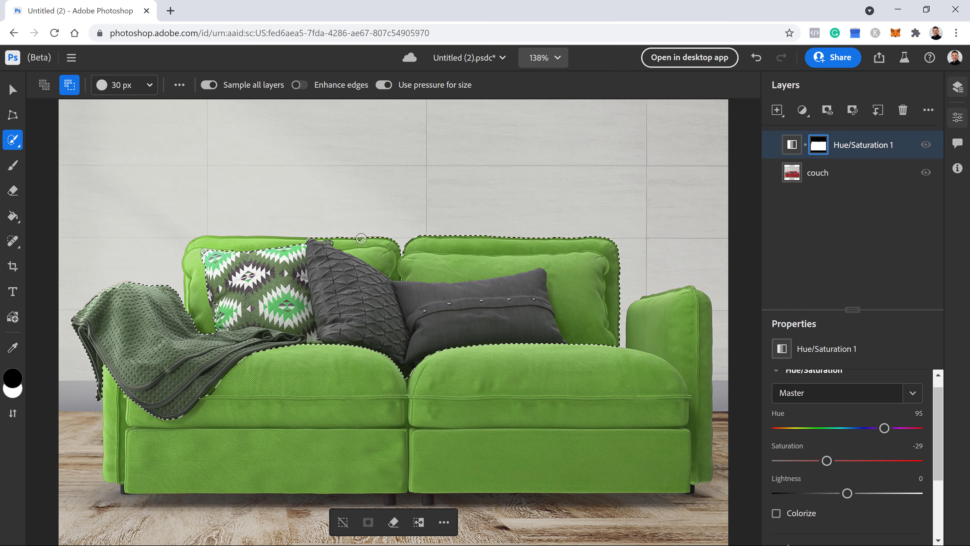
mouse_move(361, 239)
mouse_down()
mouse_move(578, 244)
mouse_move(589, 301)
mouse_move(612, 346)
mouse_up()
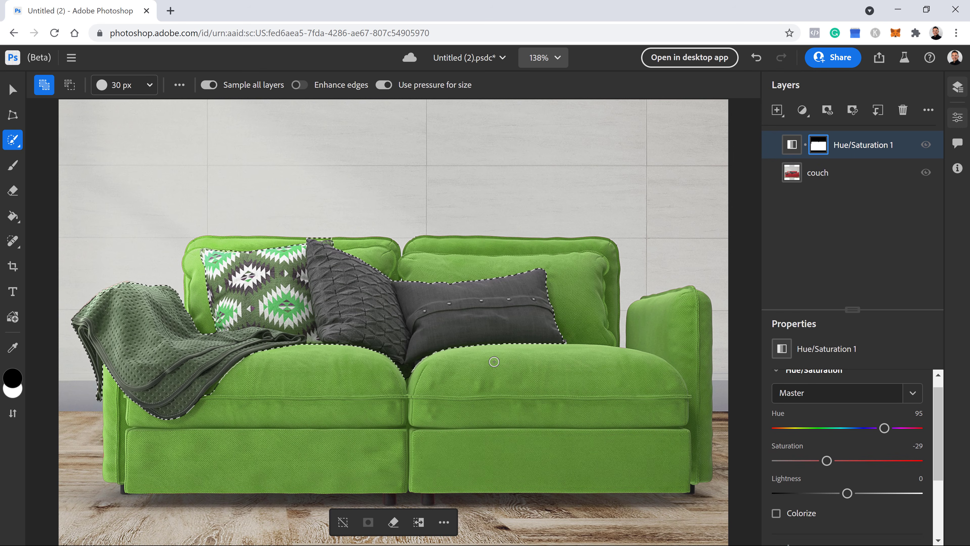
Fill the selected blanket and pillow area of the Hue/Saturation layer mask with black
click(14, 224)
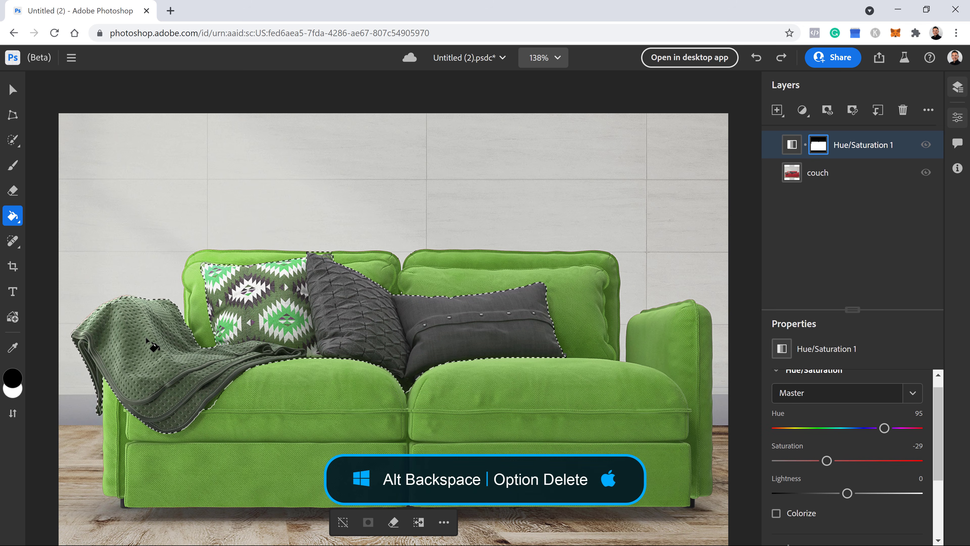
key(alt+BackSpace)
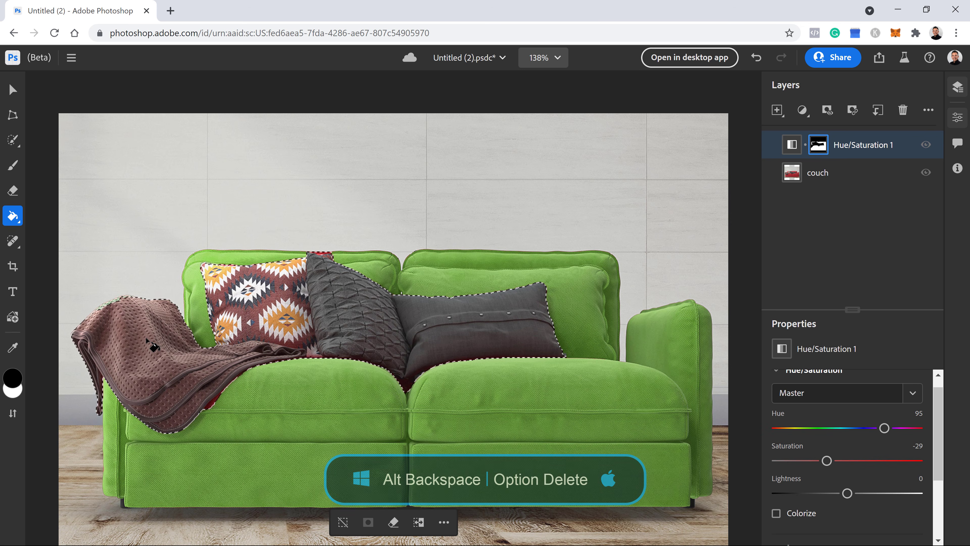
Try picking a red foreground color while the Hue/Saturation layer mask is targeted
click(13, 380)
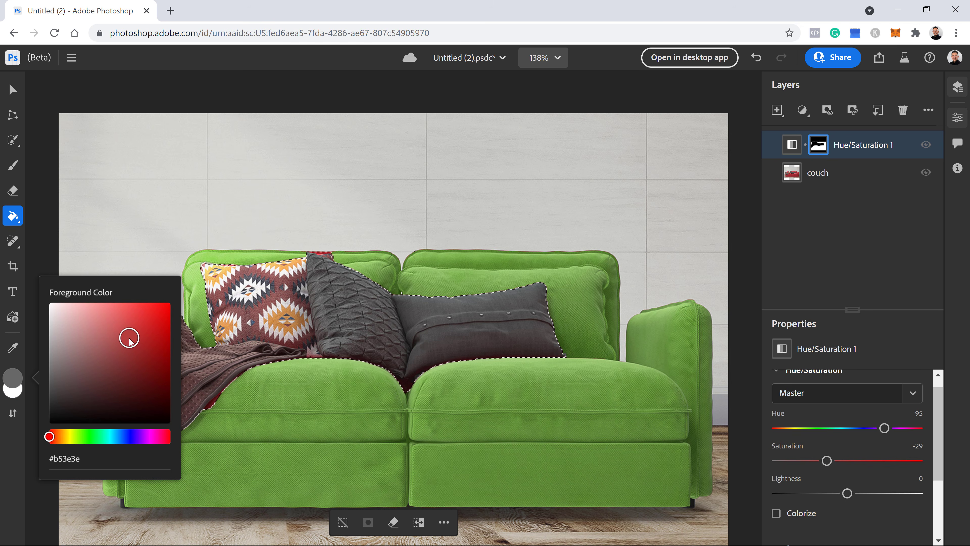
drag(125, 343, 191, 307)
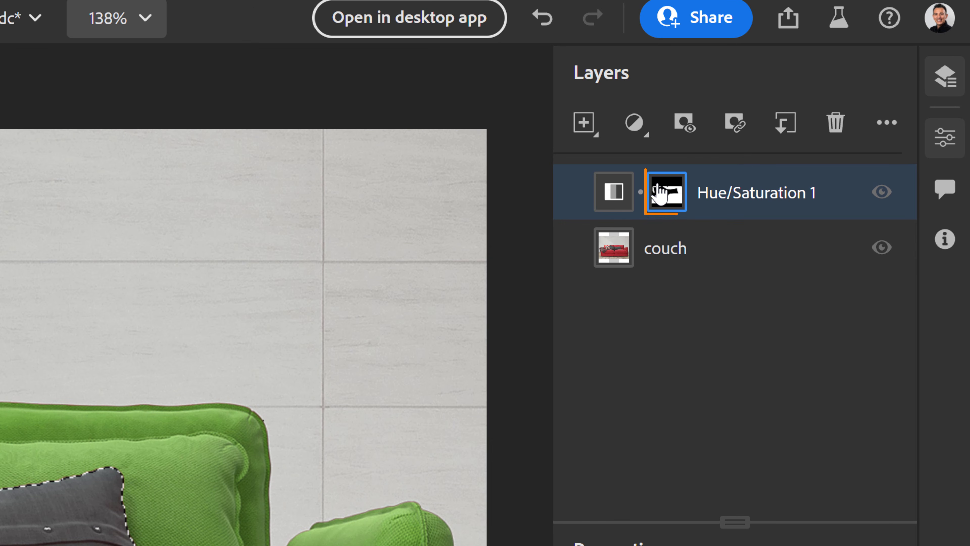
Target the Hue/Saturation adjustment instead of its mask, set the foreground color to #ff0000, and swap the foreground and background colors
click(617, 203)
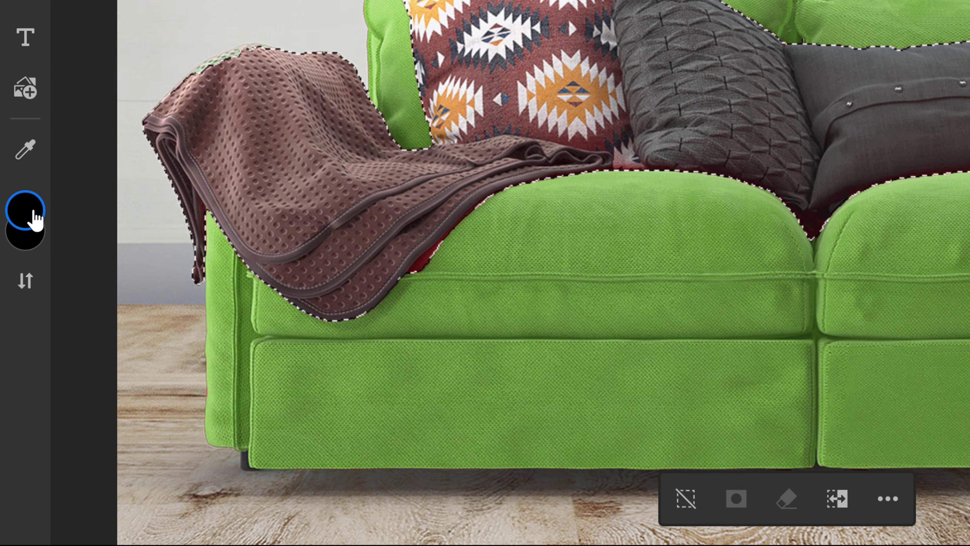
click(36, 220)
drag(224, 167, 340, 59)
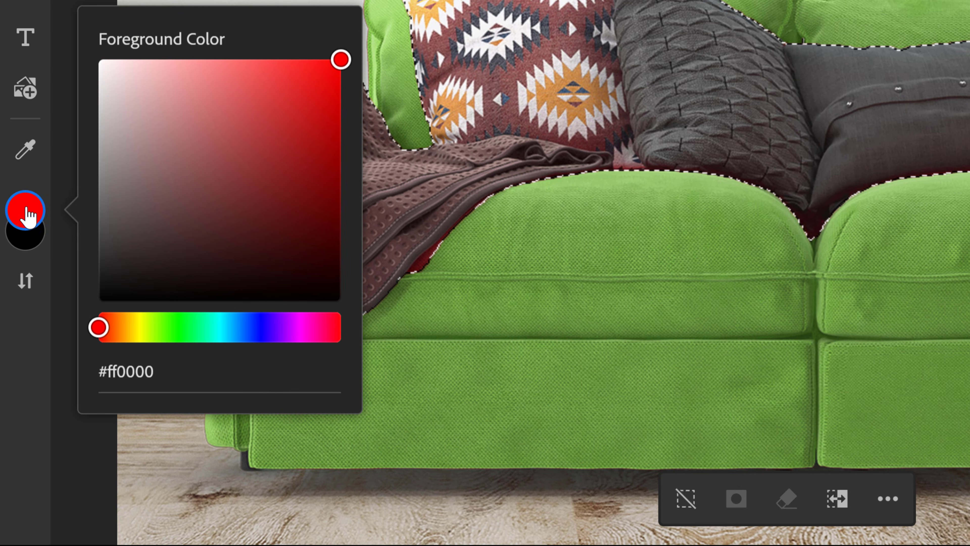
click(26, 322)
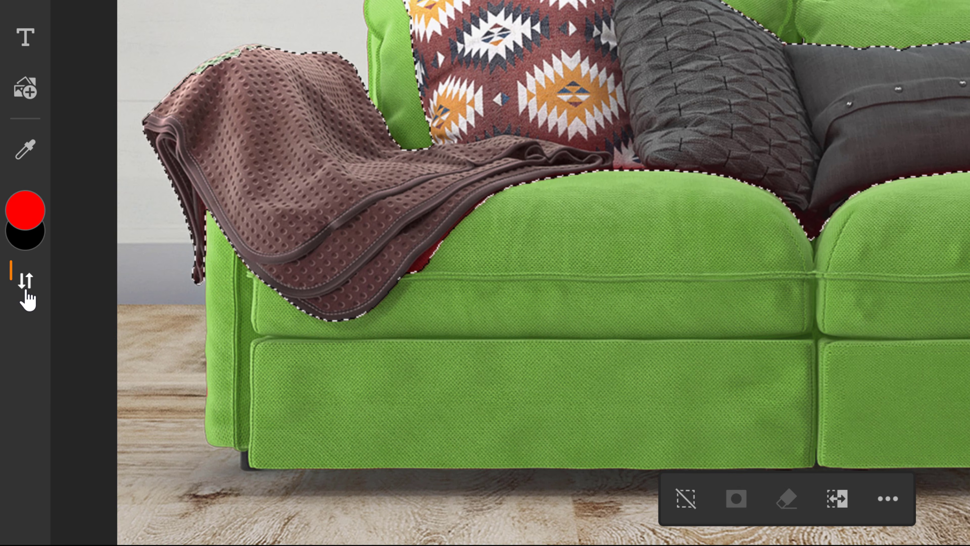
click(26, 291)
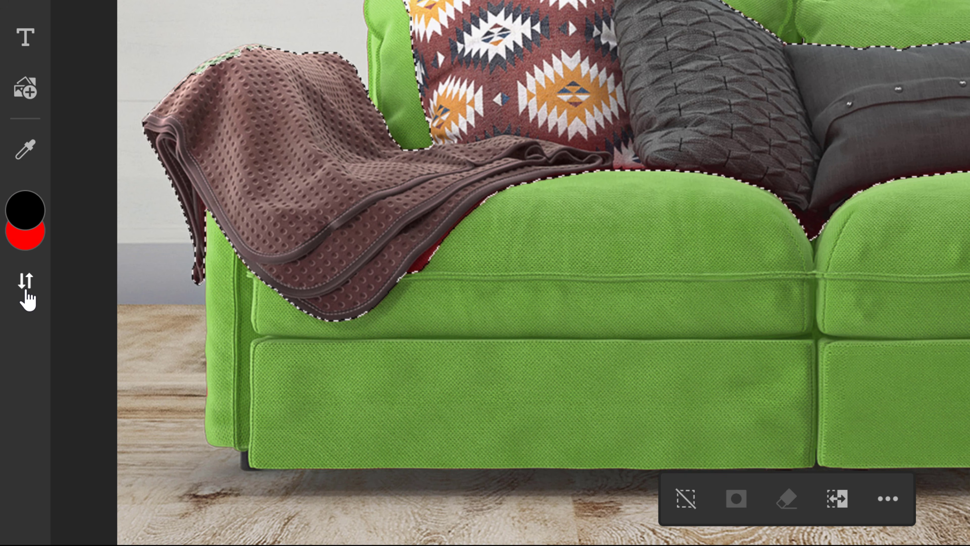
Swap the foreground and background colors so red is the foreground color, and clear the blanket and pillow selection
click(26, 291)
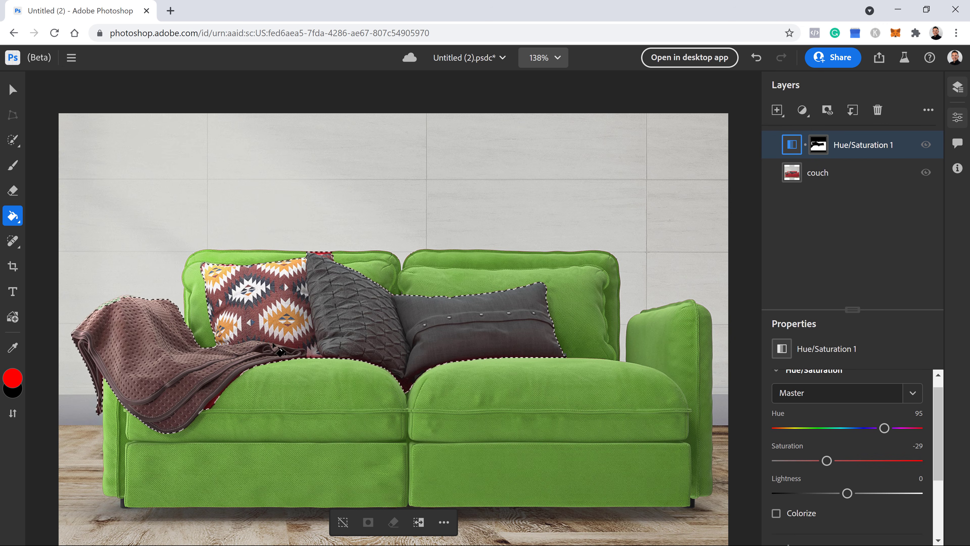
click(344, 527)
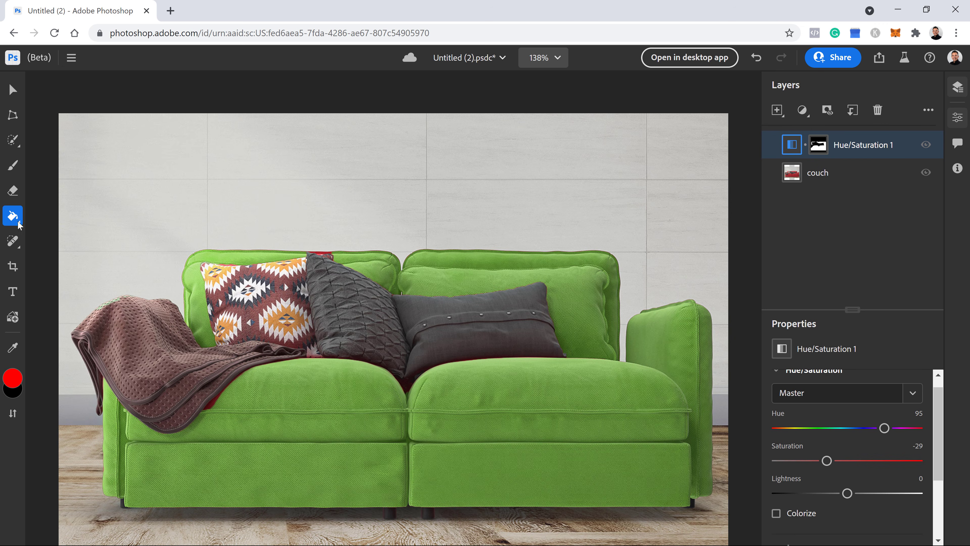
Activate the Brush tool and choose the Soft Round brush preset
click(14, 170)
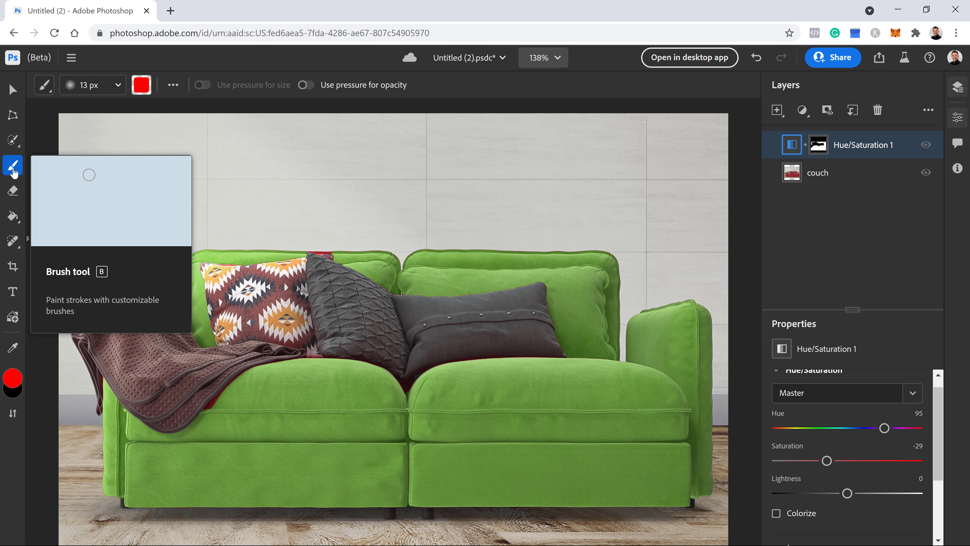
click(113, 86)
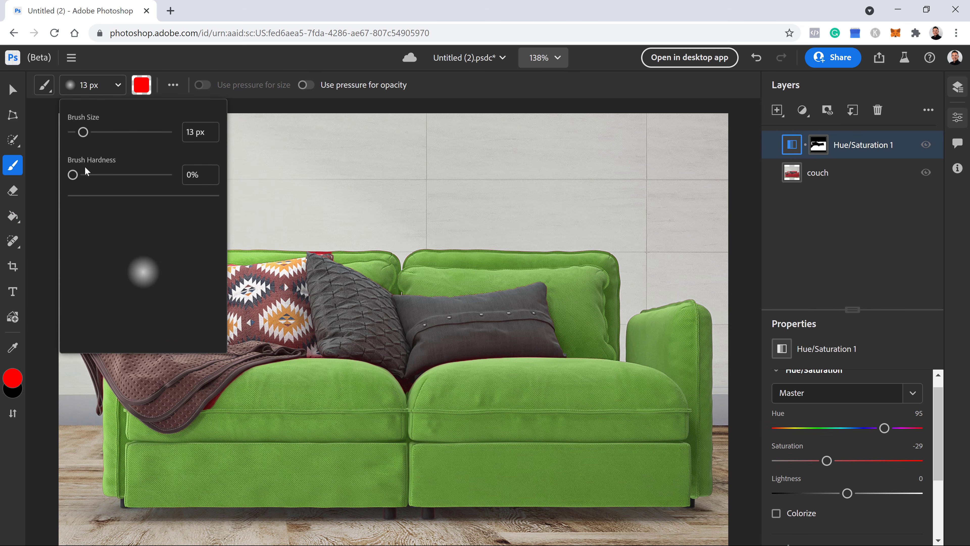
click(50, 96)
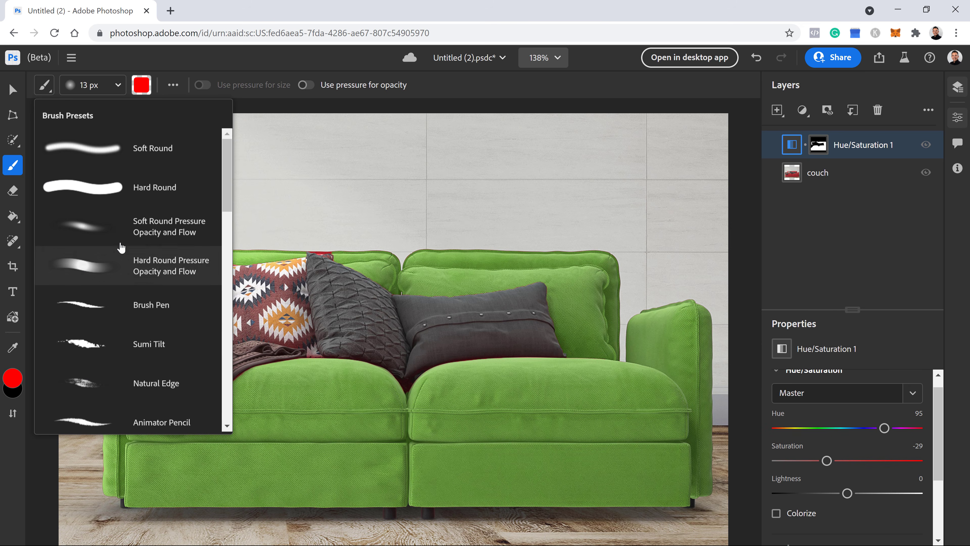
click(142, 156)
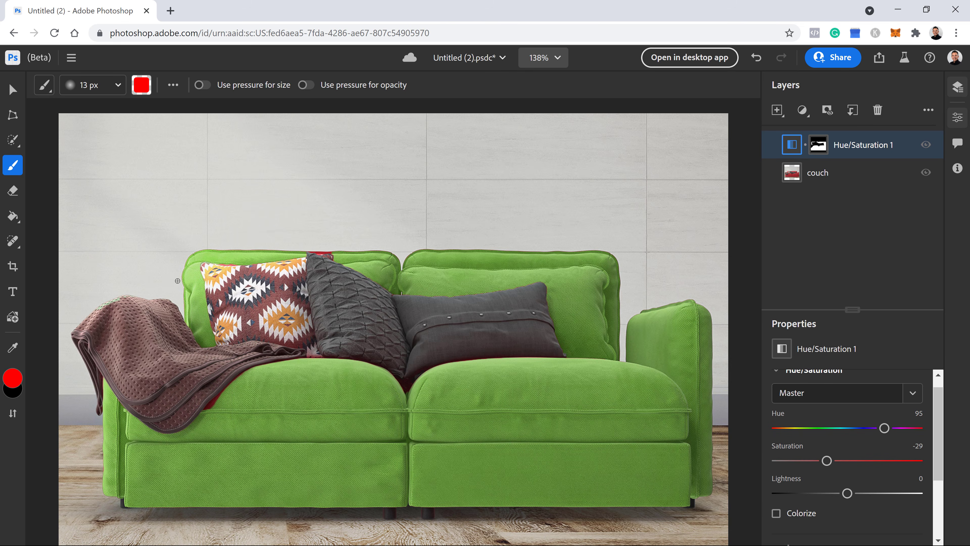
Target the Hue/Saturation layer mask and paint with white (#ffffff) over the red remnant between the blanket's lower edge and the seat cushion
click(822, 149)
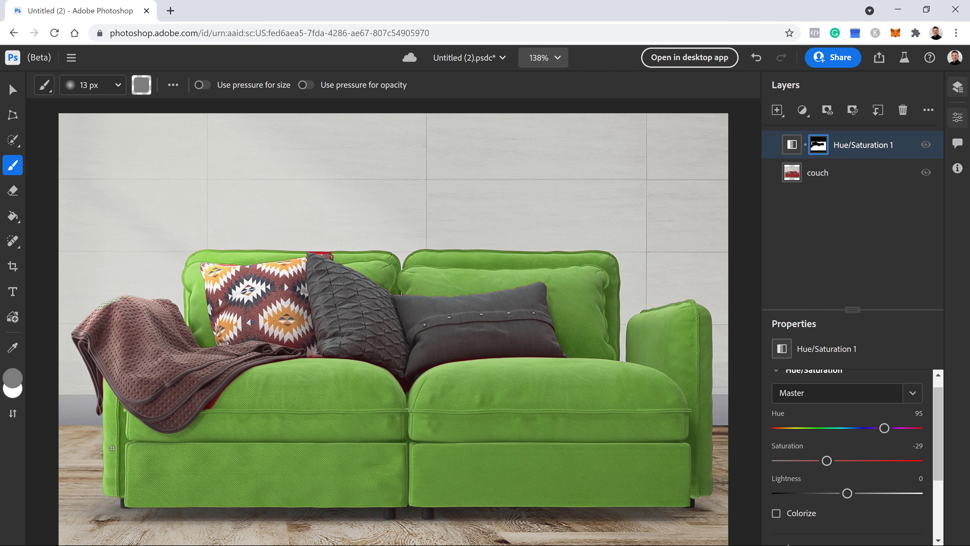
click(13, 378)
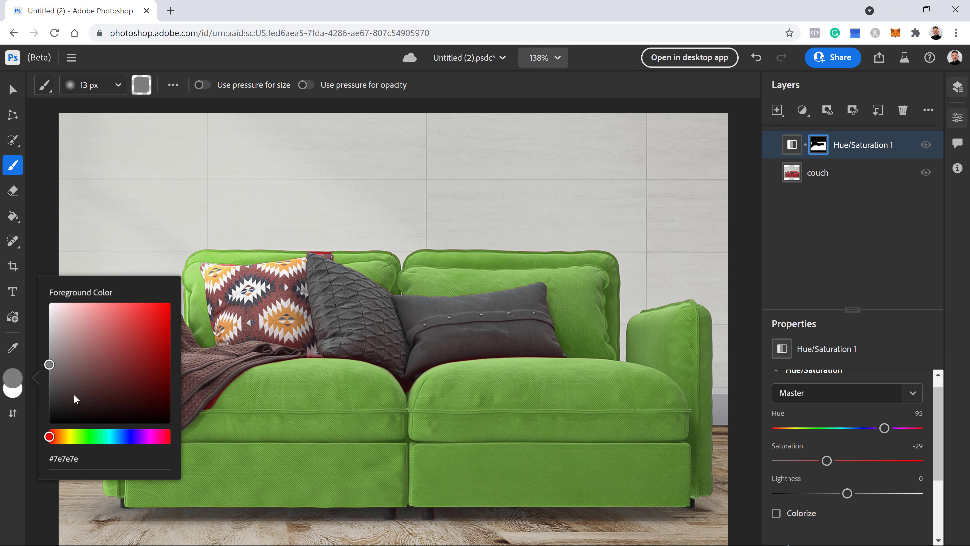
drag(76, 399, 0, 341)
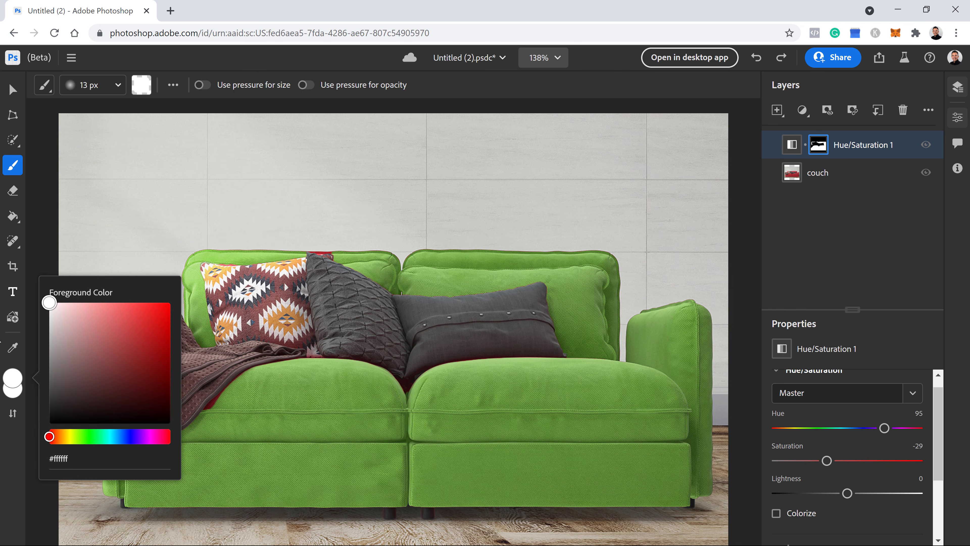
click(212, 421)
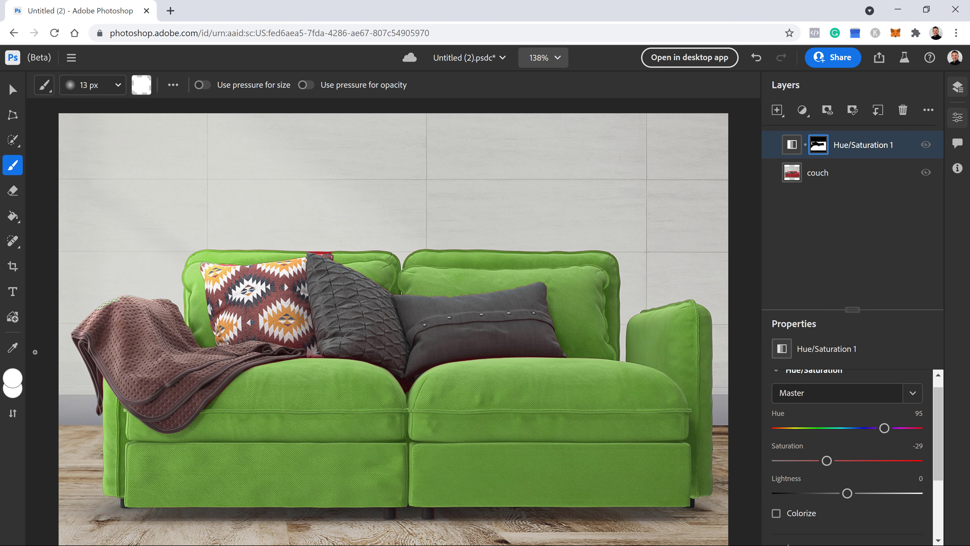
Place the image Dog.jpg from the computer's Photoshop Web folder into the document
click(15, 324)
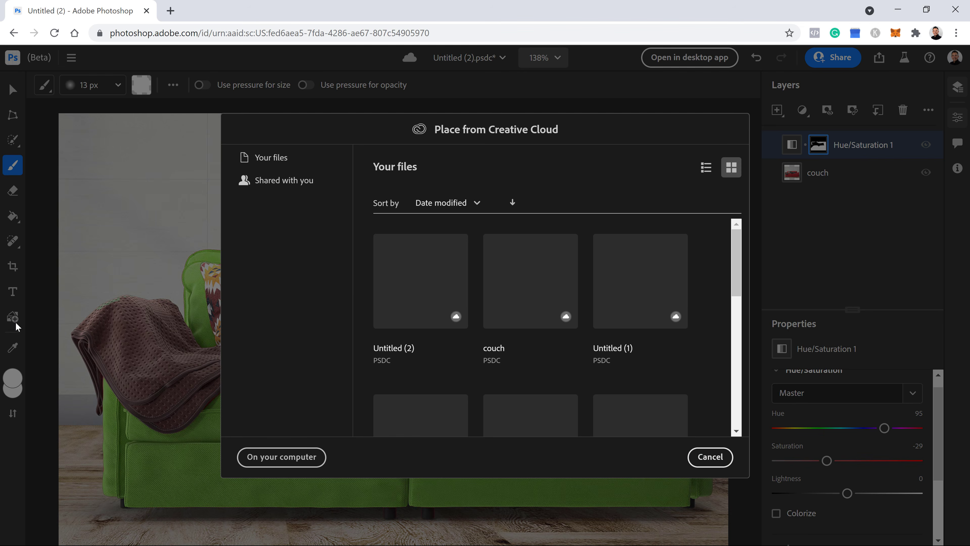
click(281, 457)
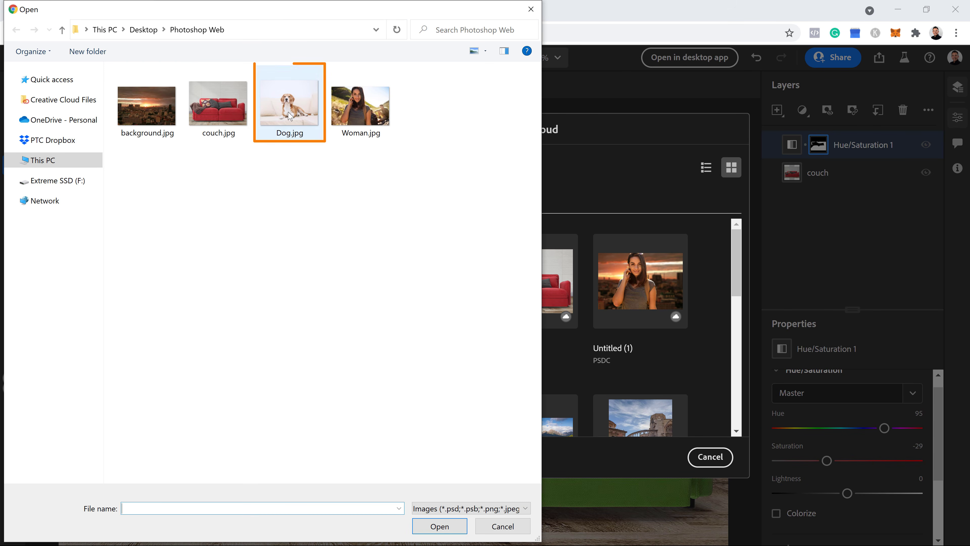
click(289, 117)
click(439, 525)
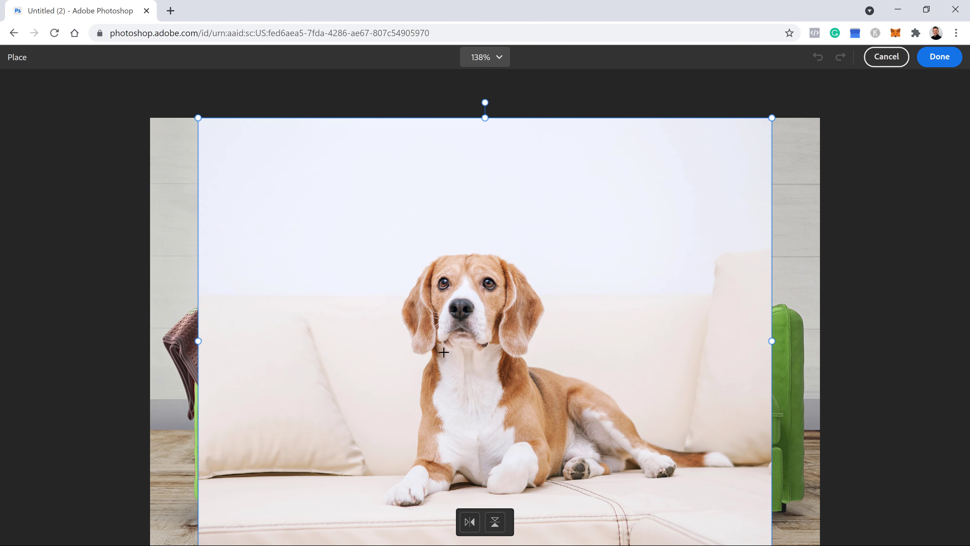
Scale the placed dog image down to about 911 × 709 px and position it over the couch's right seat
drag(207, 136, 463, 334)
drag(600, 423, 588, 293)
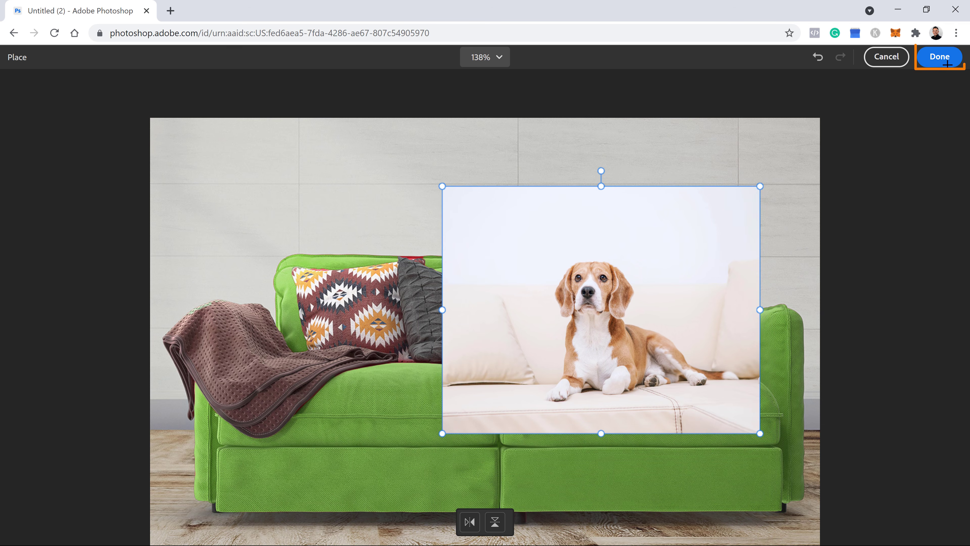
click(939, 56)
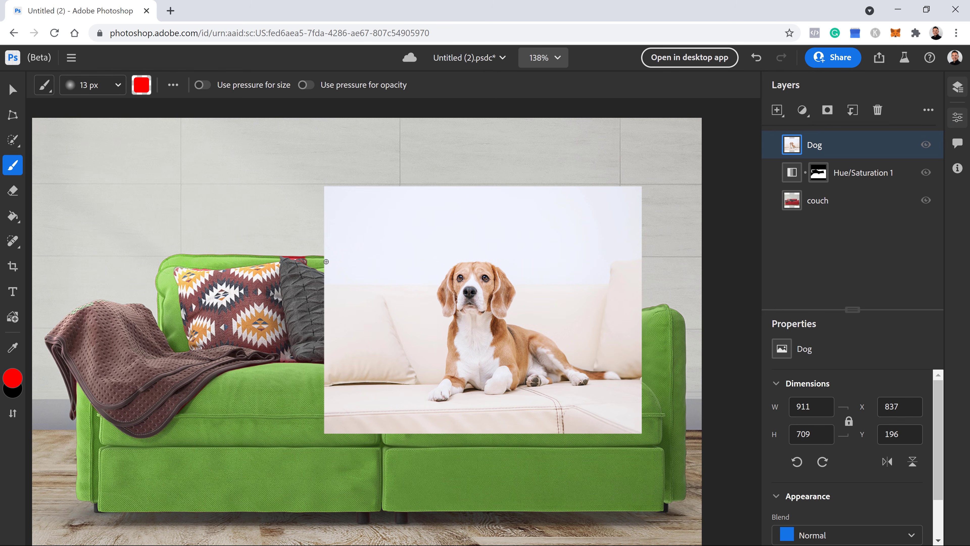
Remove the background of the Dog layer with the Remove Background action
click(18, 149)
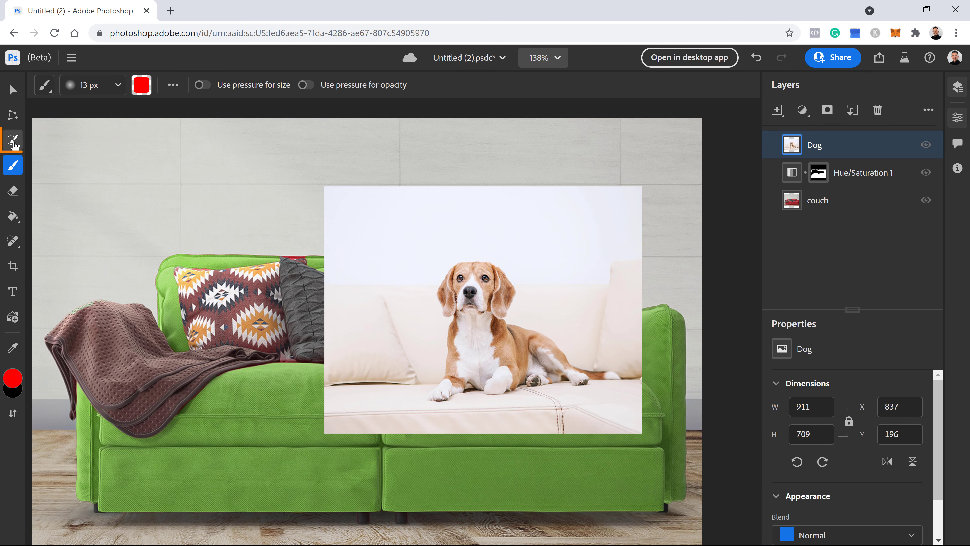
click(17, 148)
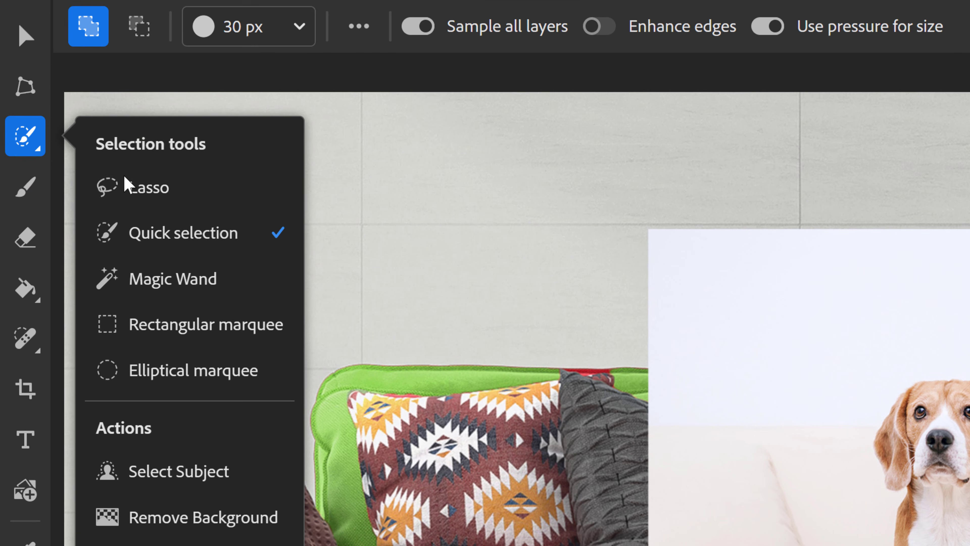
click(179, 529)
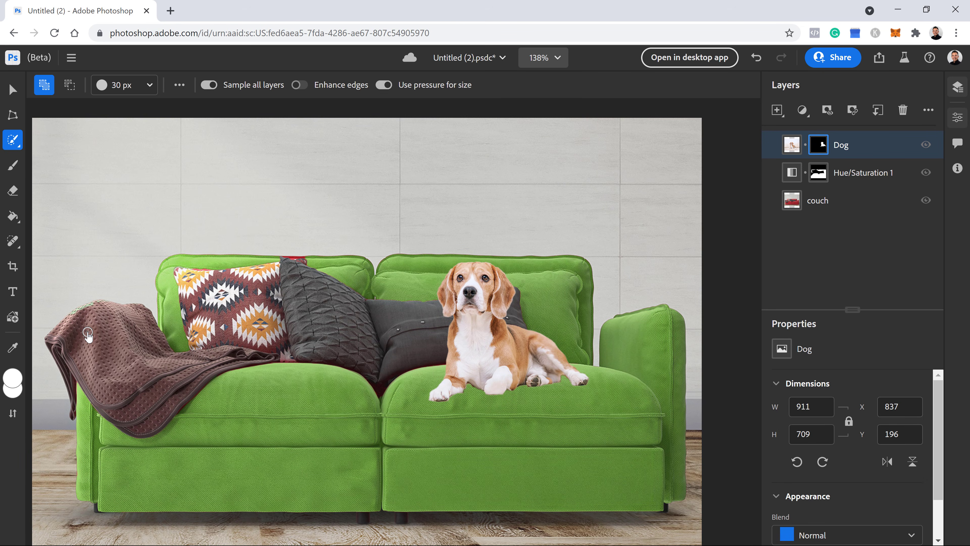
Transform the Dog layer to about 785 × 611 px and move the dog farther right on the couch's right seat cushion
click(12, 115)
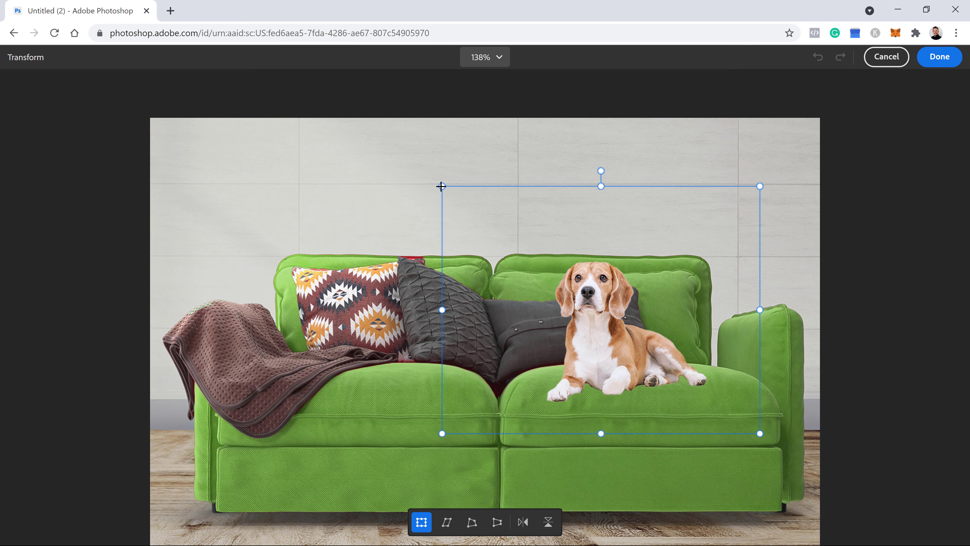
drag(441, 186, 486, 220)
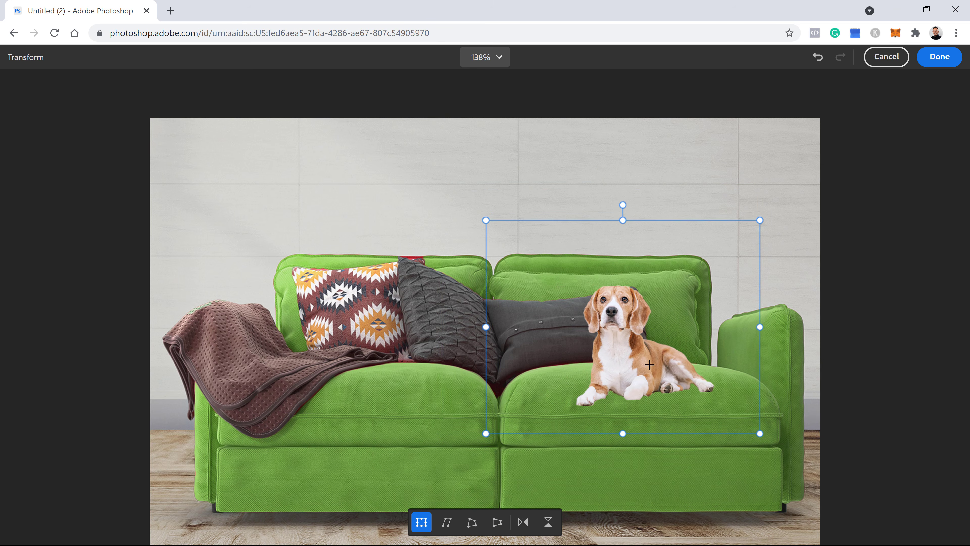
drag(649, 364, 666, 352)
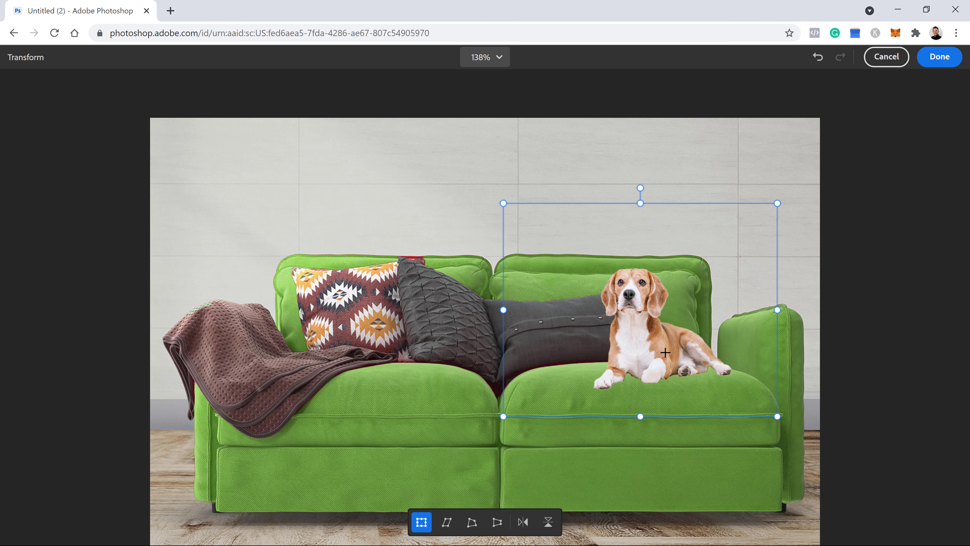
click(939, 57)
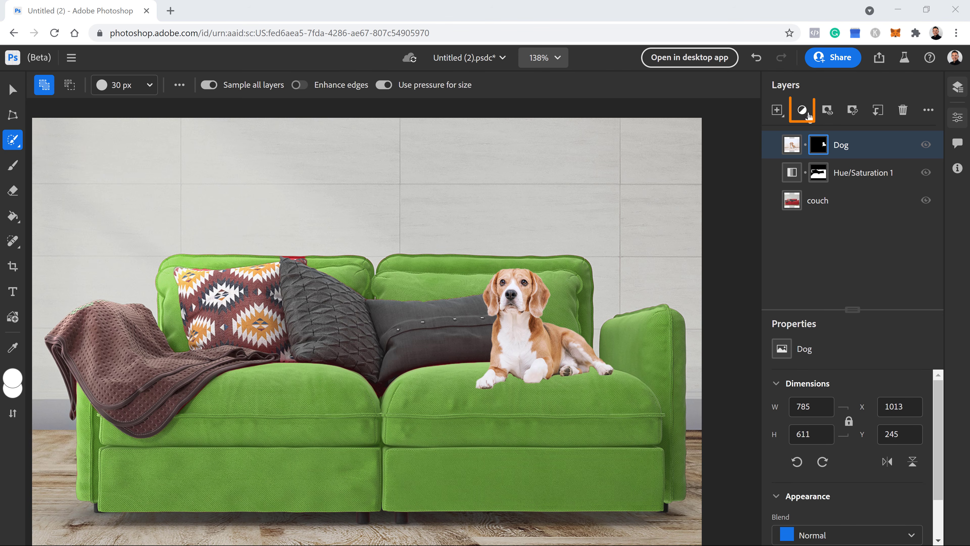
Add a Levels adjustment layer above the Dog layer and darken its midtones
click(804, 112)
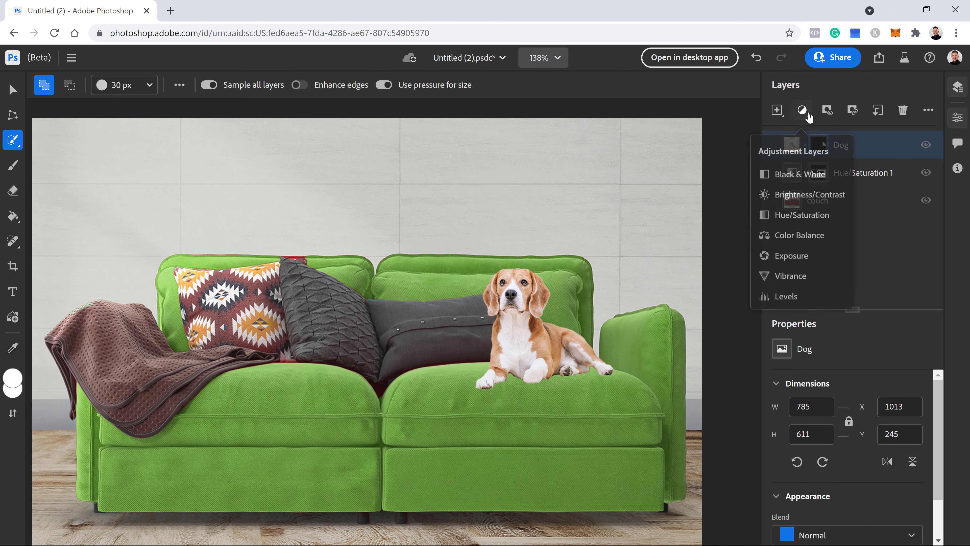
click(801, 298)
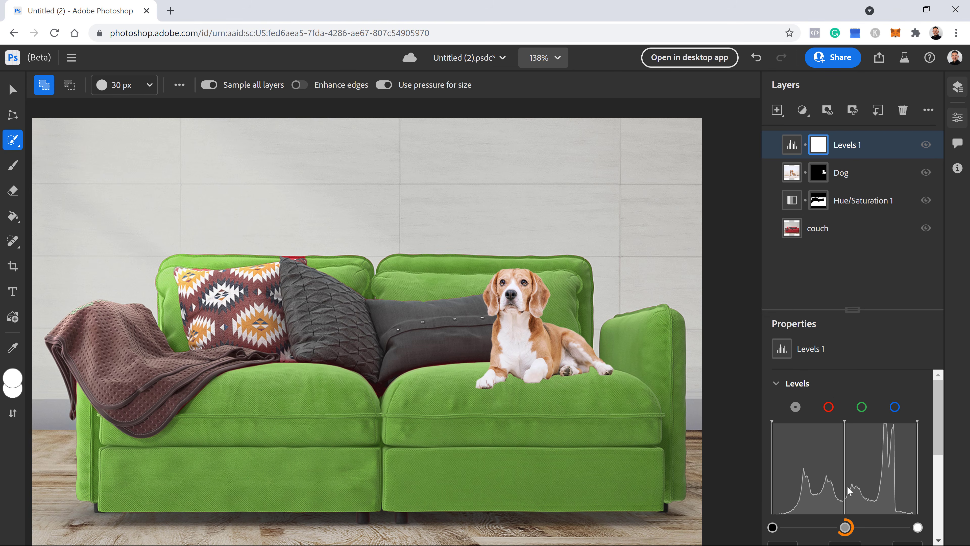
mouse_move(845, 527)
mouse_down()
mouse_move(891, 531)
mouse_move(825, 531)
mouse_move(880, 529)
mouse_up()
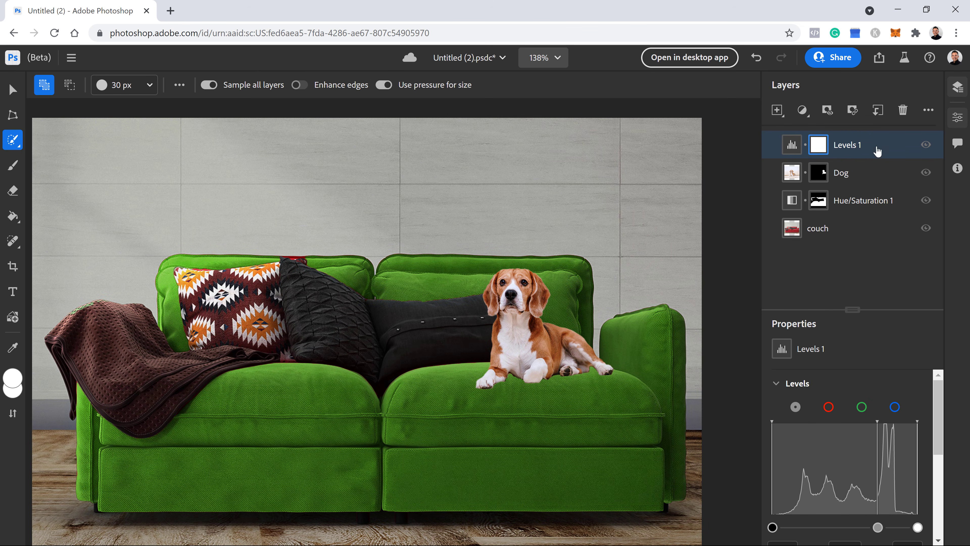
Clip the Levels adjustment to the Dog layer and set its midtones to 0.73 and its output white level to 231
click(878, 115)
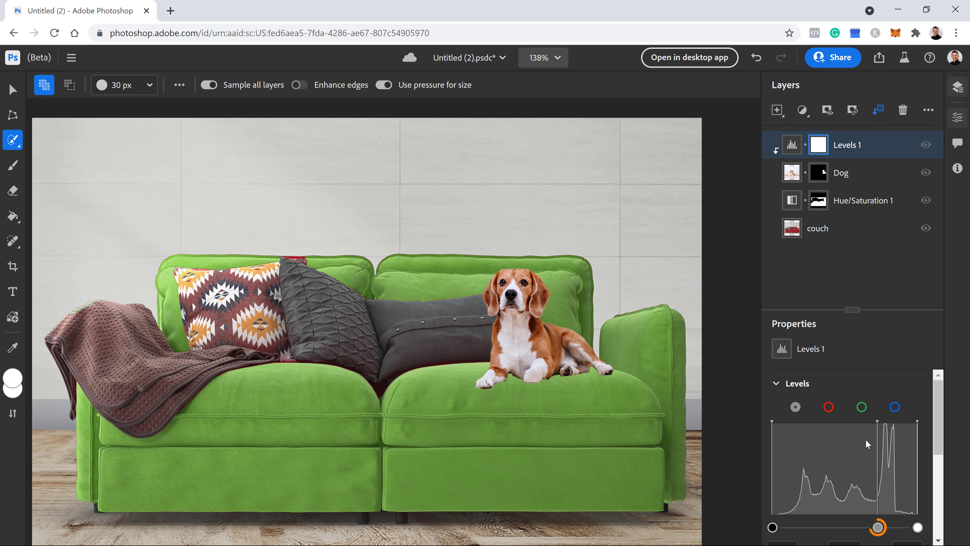
mouse_move(878, 527)
mouse_down()
mouse_move(809, 528)
mouse_move(866, 530)
mouse_up()
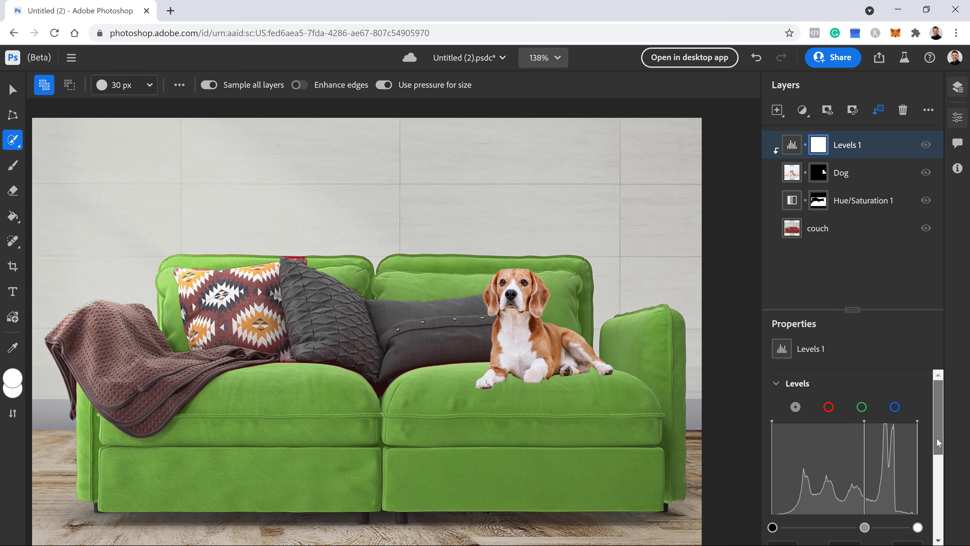
drag(938, 438, 906, 491)
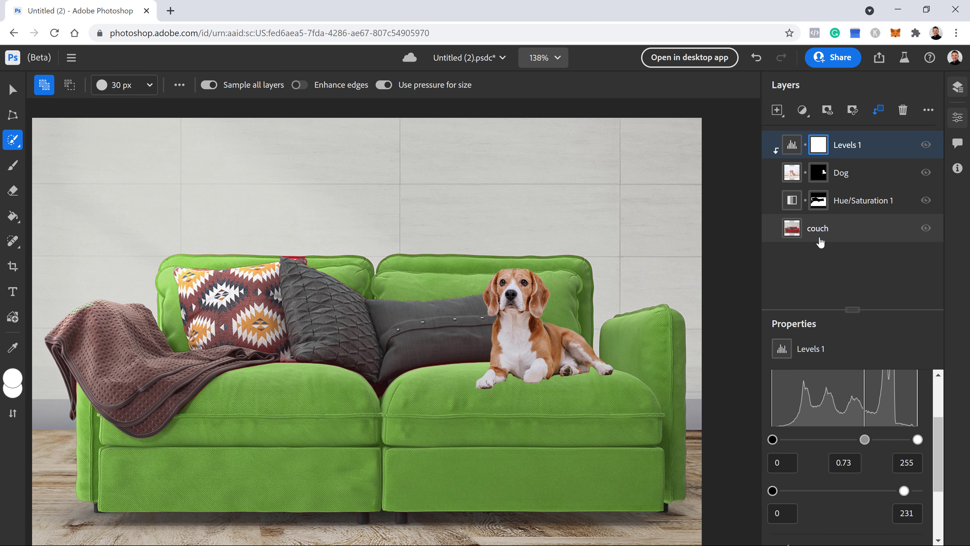
Add a new empty layer directly above the couch layer and rename it Heal
click(833, 237)
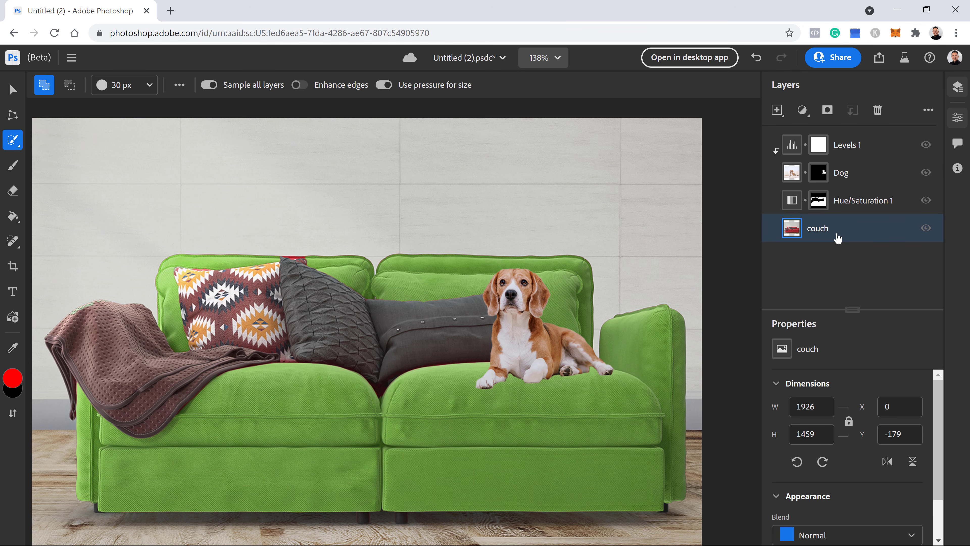
click(778, 111)
double_click(818, 231)
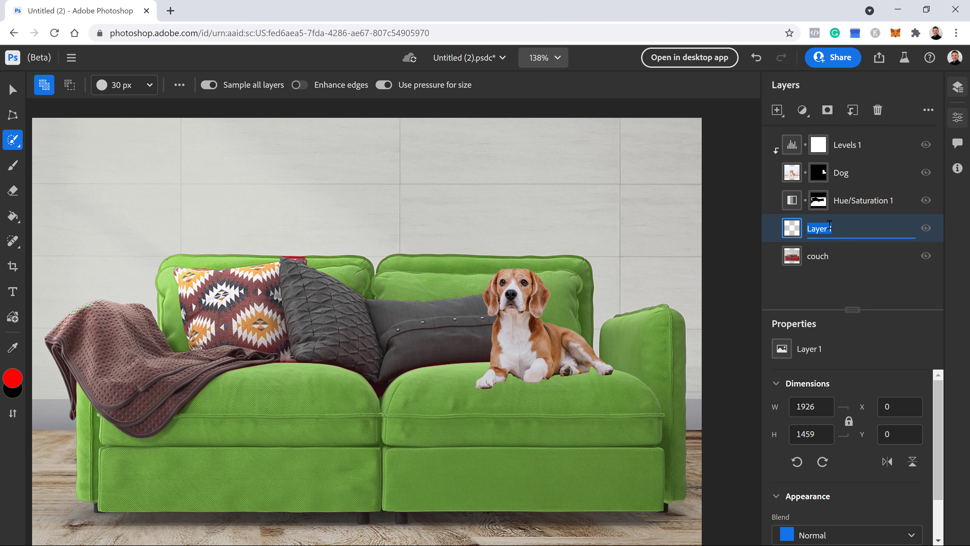
text(H)
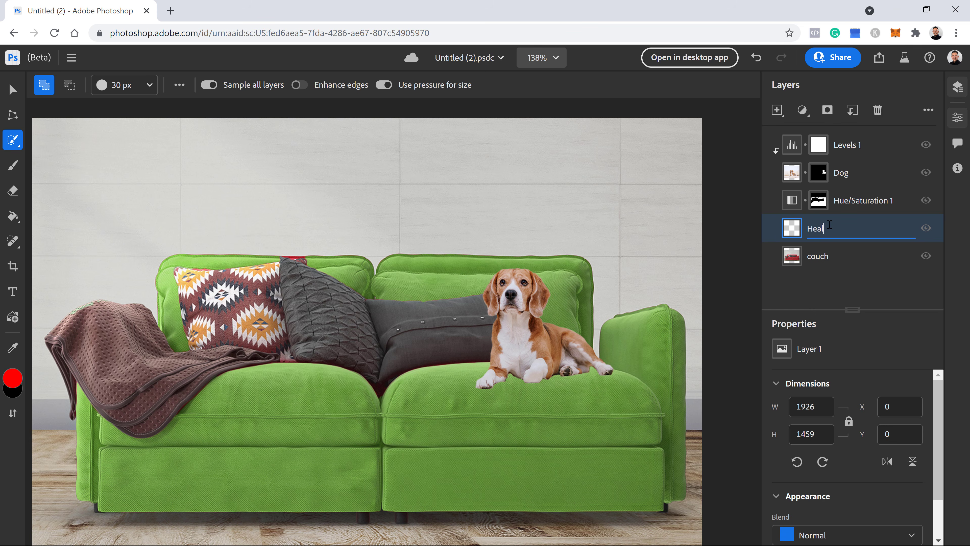
text(eal)
key(Return)
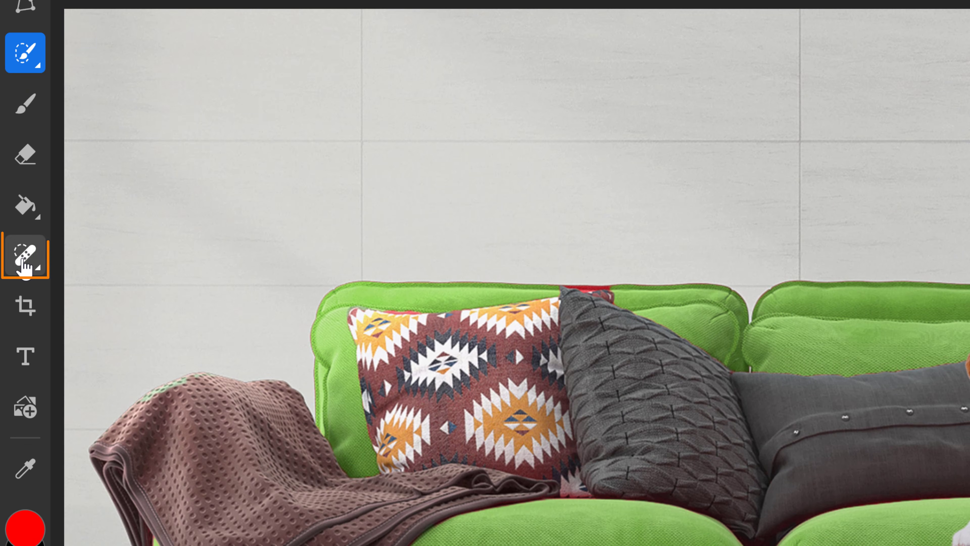
Choose the Spot healing brush and enable Sample all layers for it
click(25, 264)
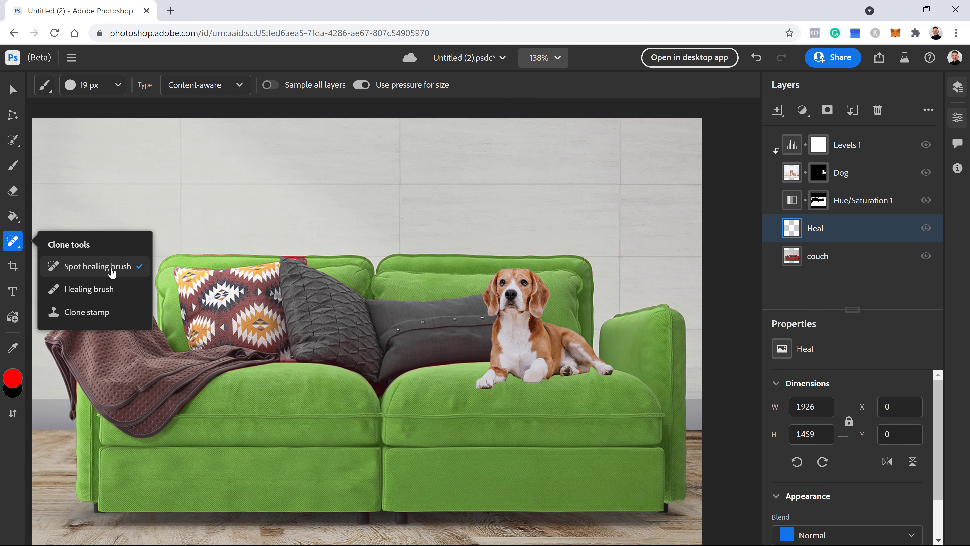
click(112, 272)
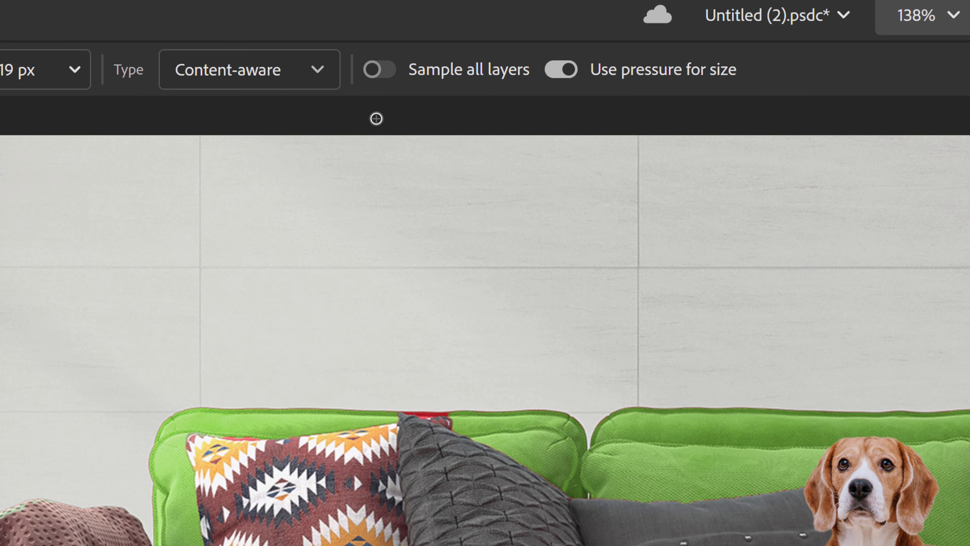
click(379, 77)
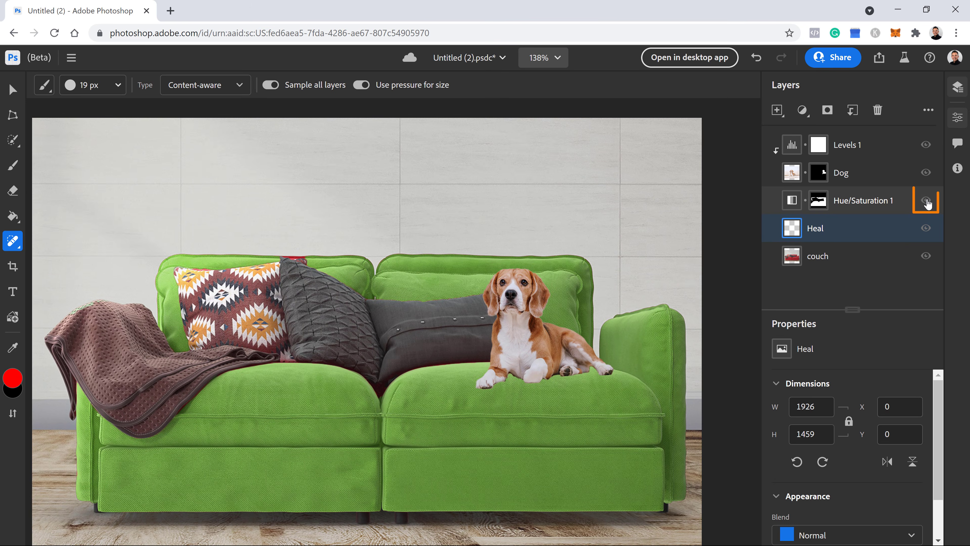
Hide the Hue/Saturation 1, Levels 1 and Dog layers
click(929, 204)
click(926, 146)
click(929, 173)
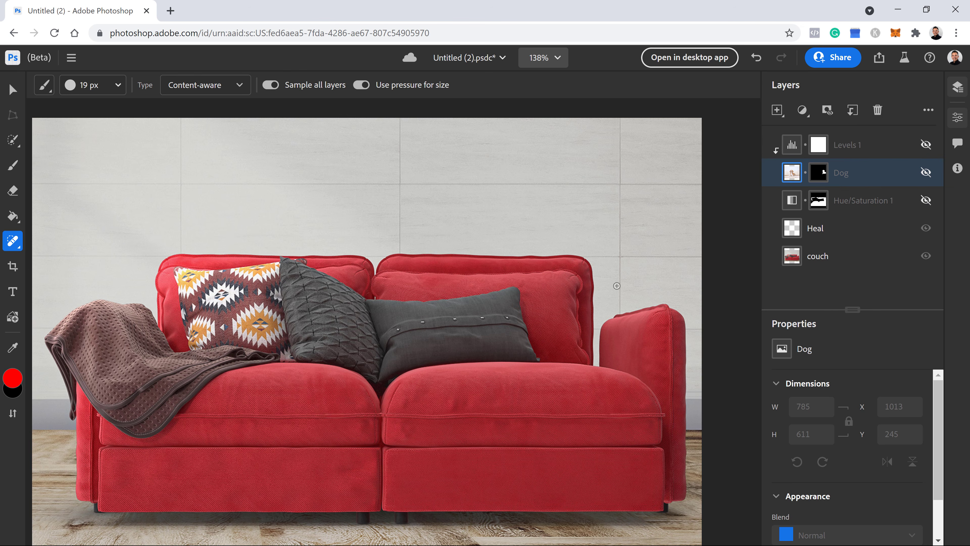
On the Heal layer, remove the four buttons from the band of the plain grey pillow with the Spot healing brush
click(822, 229)
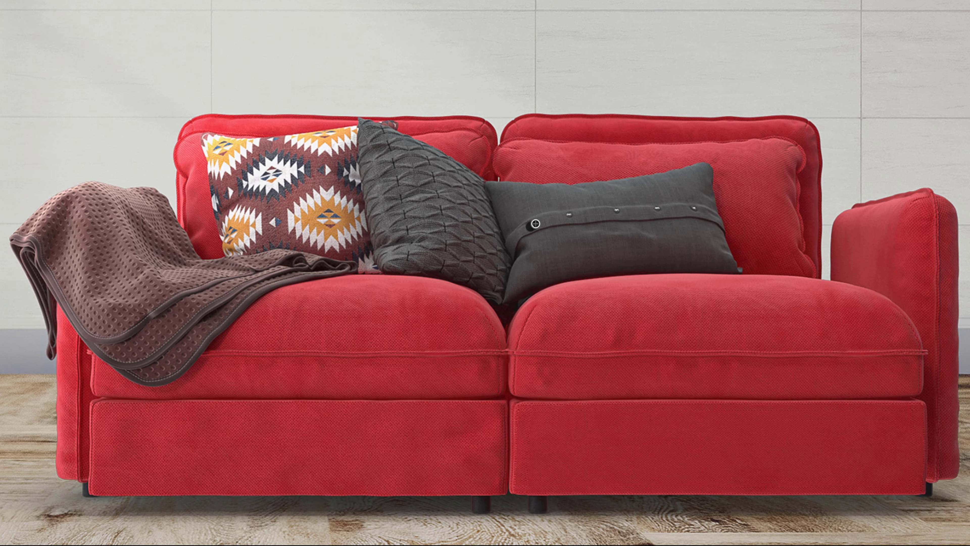
click(566, 214)
click(618, 212)
click(663, 209)
click(699, 210)
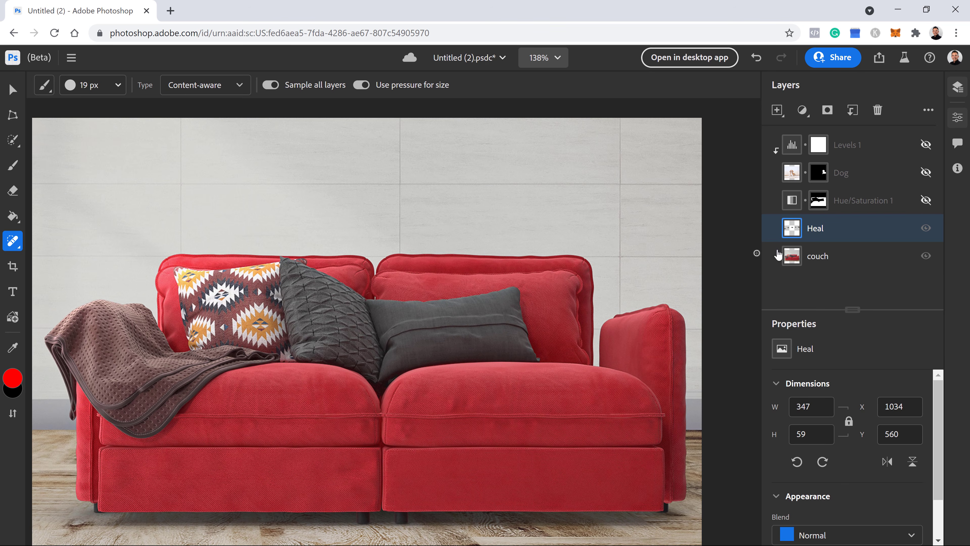
Show the Hue/Saturation 1, Dog and Levels 1 layers again and compare the pillow with the Heal layer off and on
click(926, 228)
click(926, 228)
click(926, 200)
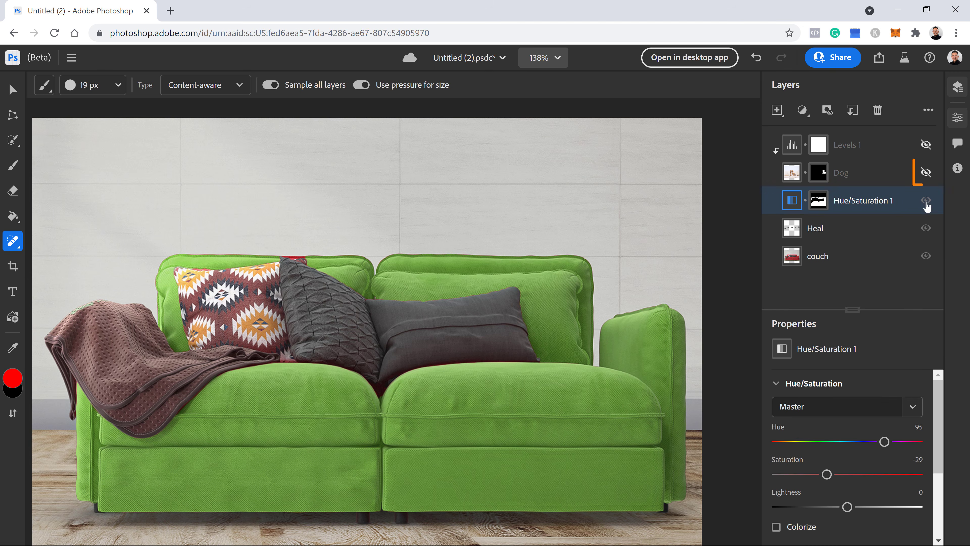
click(926, 173)
click(926, 144)
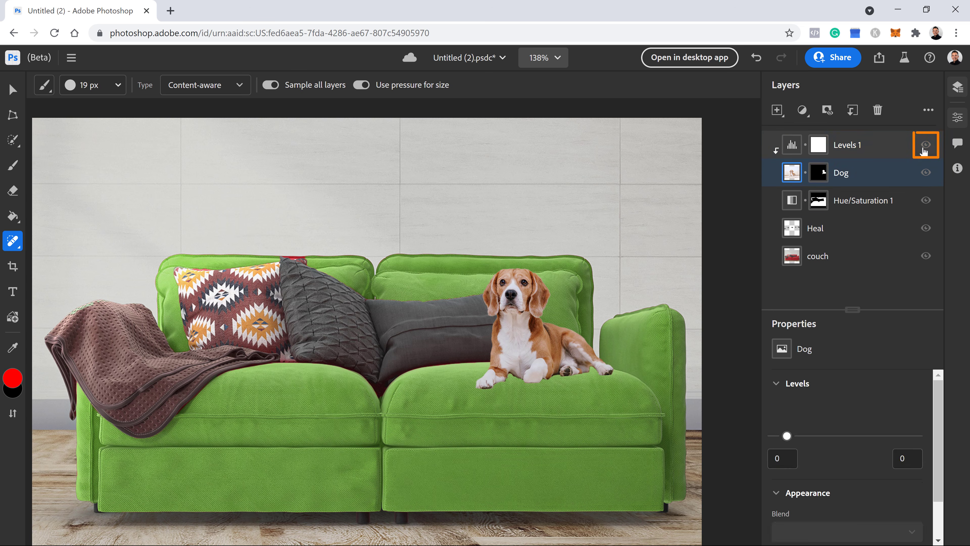
click(927, 229)
click(926, 229)
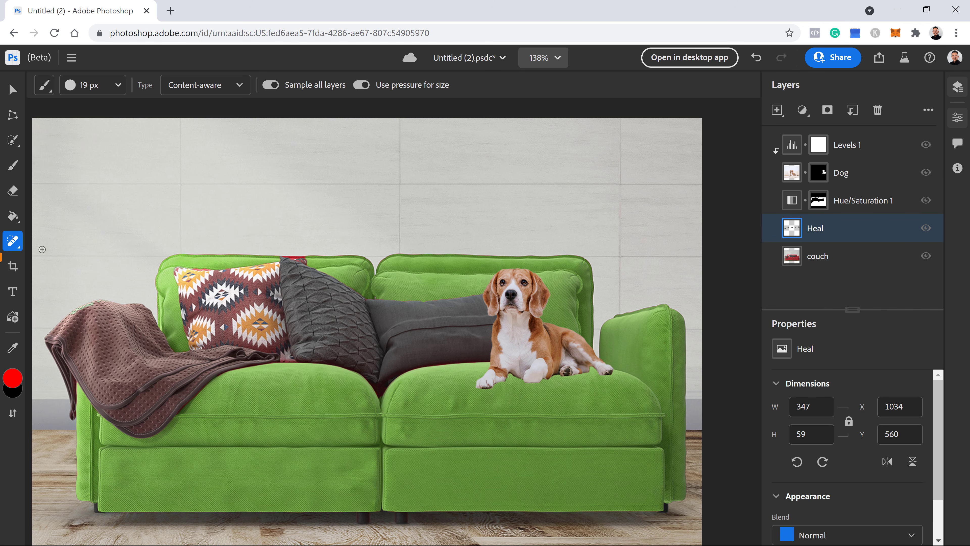
Try cropping the image to 1920 × 1332 and undo the crop
click(13, 266)
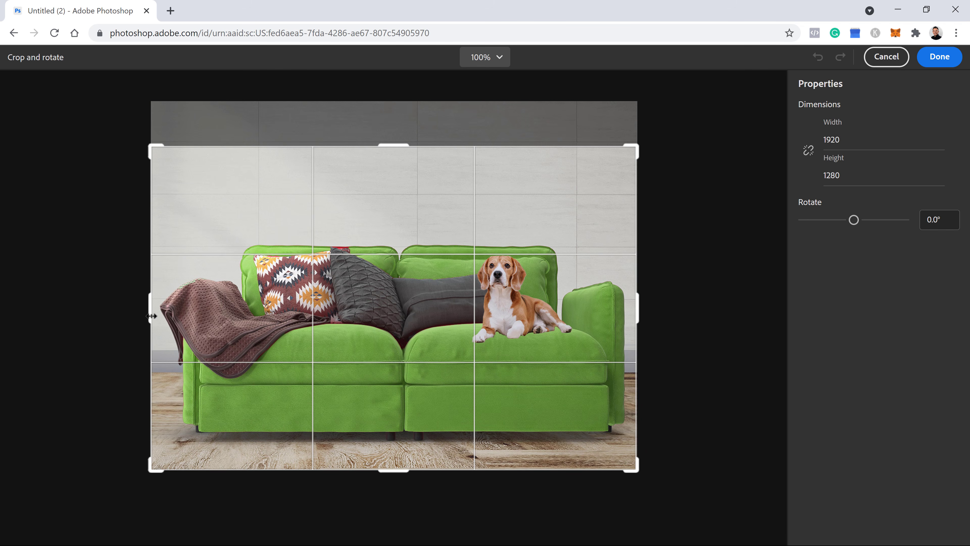
mouse_move(396, 146)
mouse_down()
mouse_move(396, 128)
mouse_move(397, 172)
mouse_move(398, 124)
mouse_move(392, 167)
mouse_move(392, 138)
mouse_up()
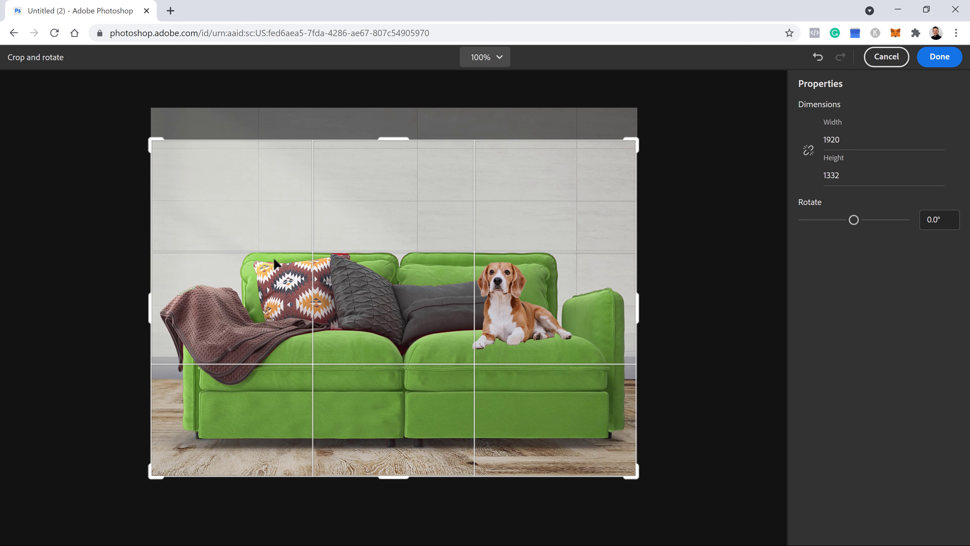
click(940, 57)
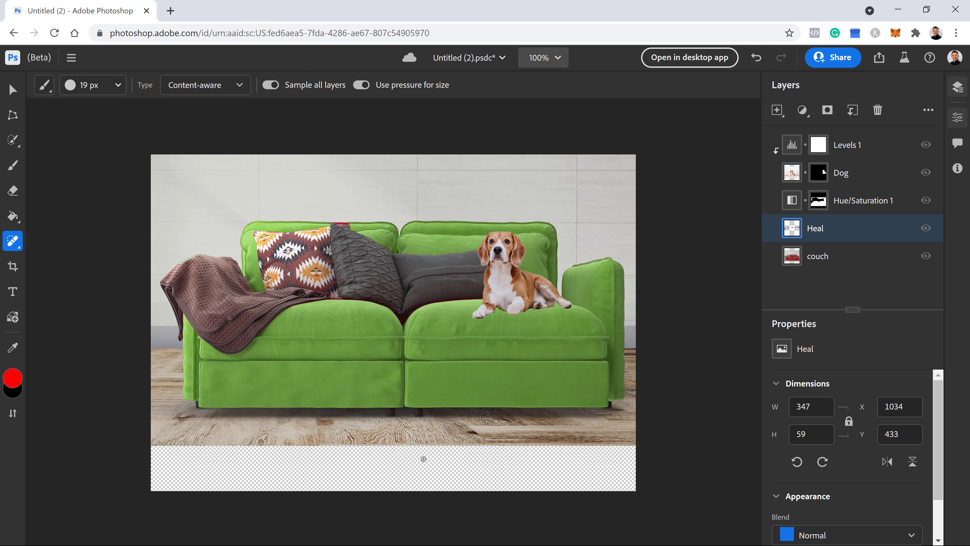
key(ctrl+z)
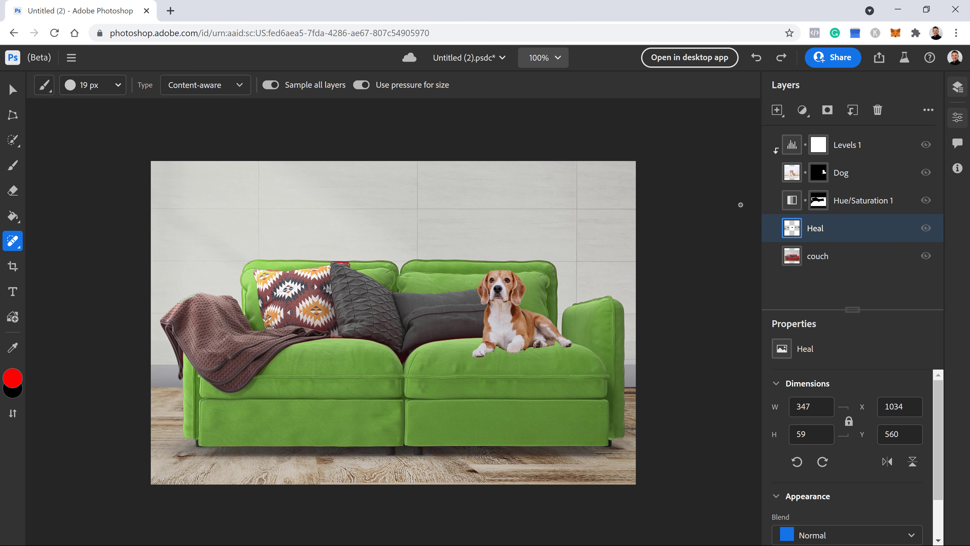
Add a text layer reading "Couch" on the wall above the middle of the couch
click(12, 295)
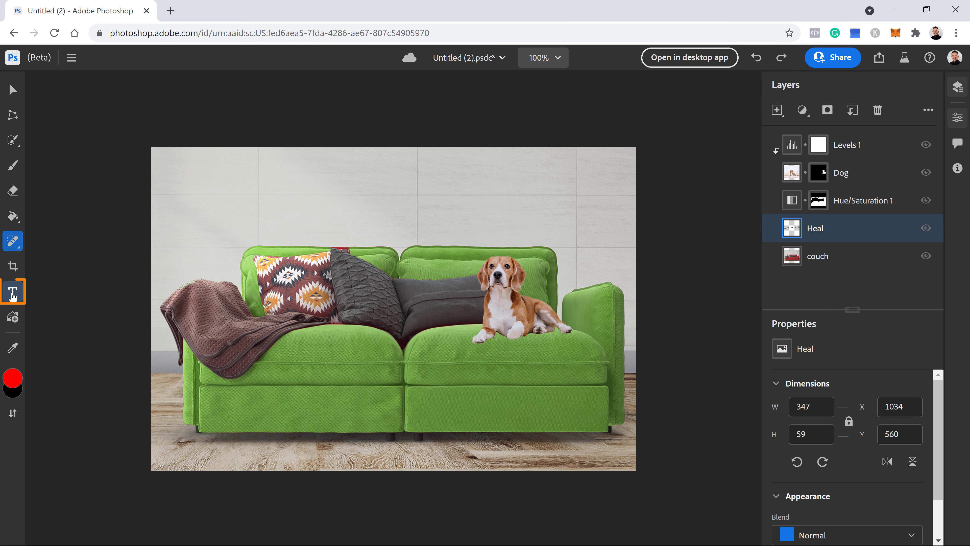
click(386, 207)
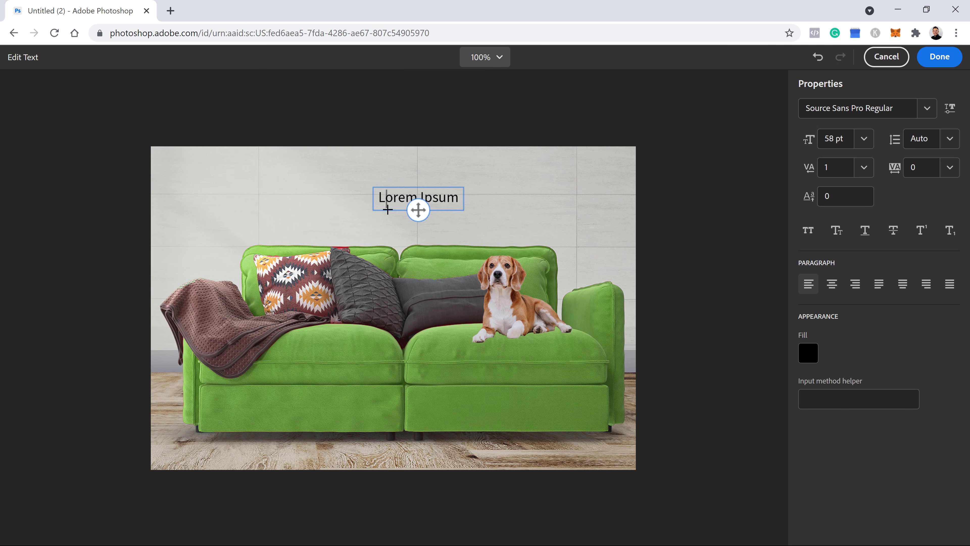
text(Couch)
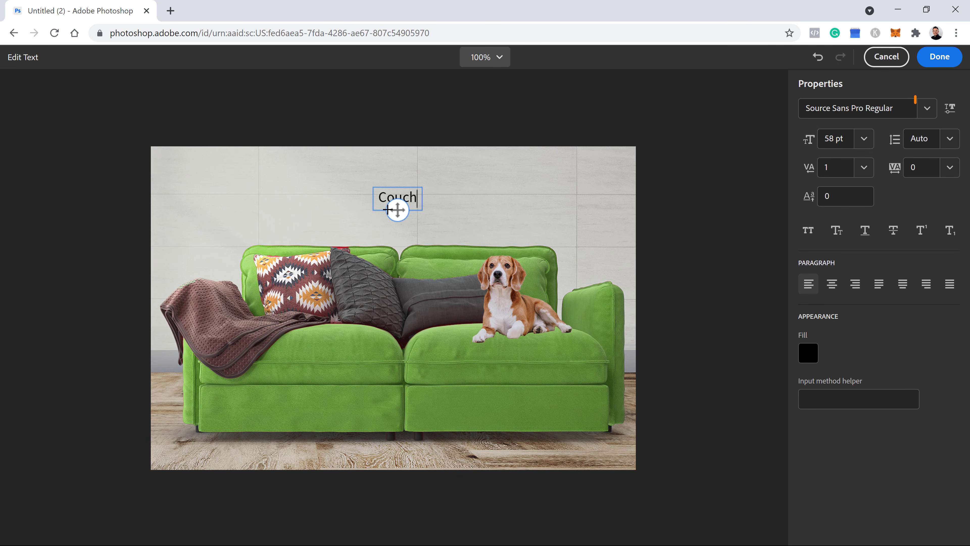
Set the font of the whole word "Couch" to Stencil Std Bold
click(927, 108)
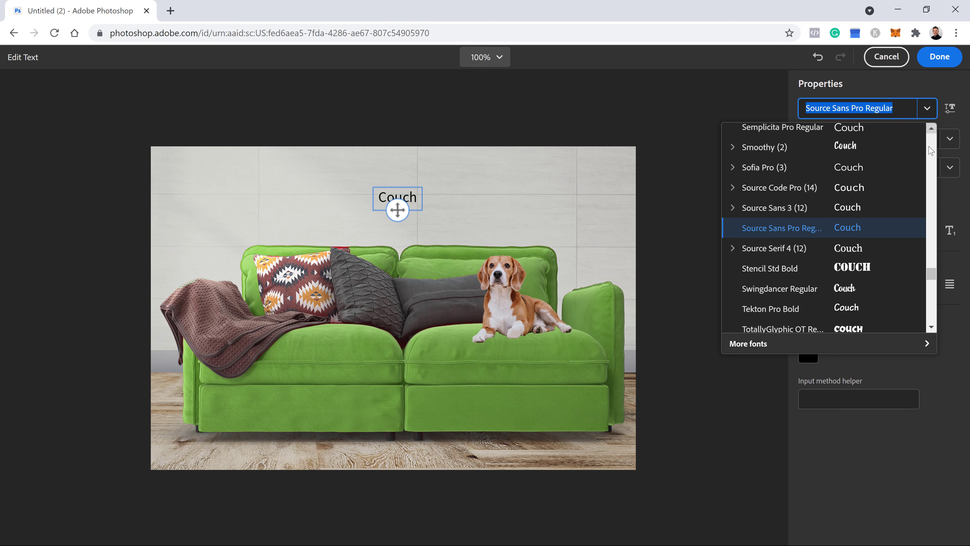
scroll(859, 310, down, 6)
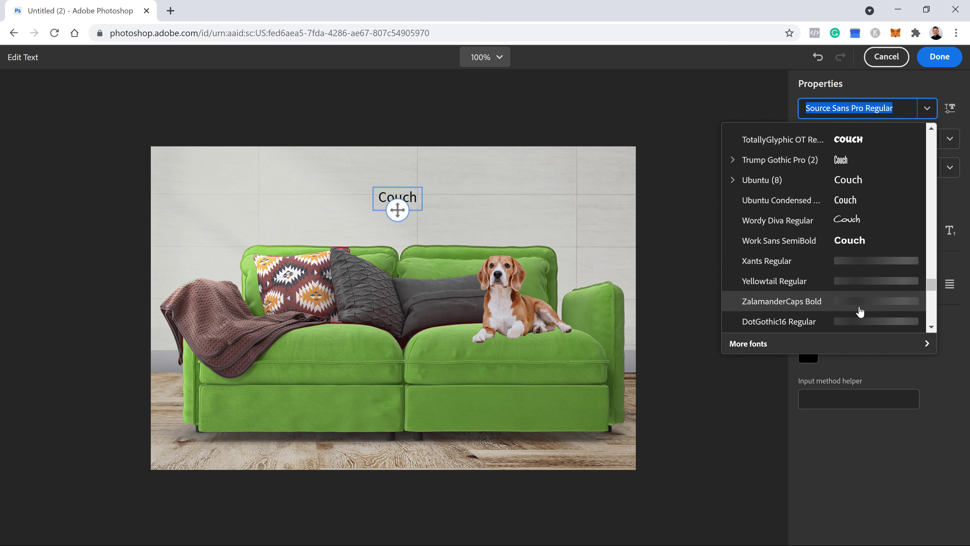
scroll(860, 311, up, 6)
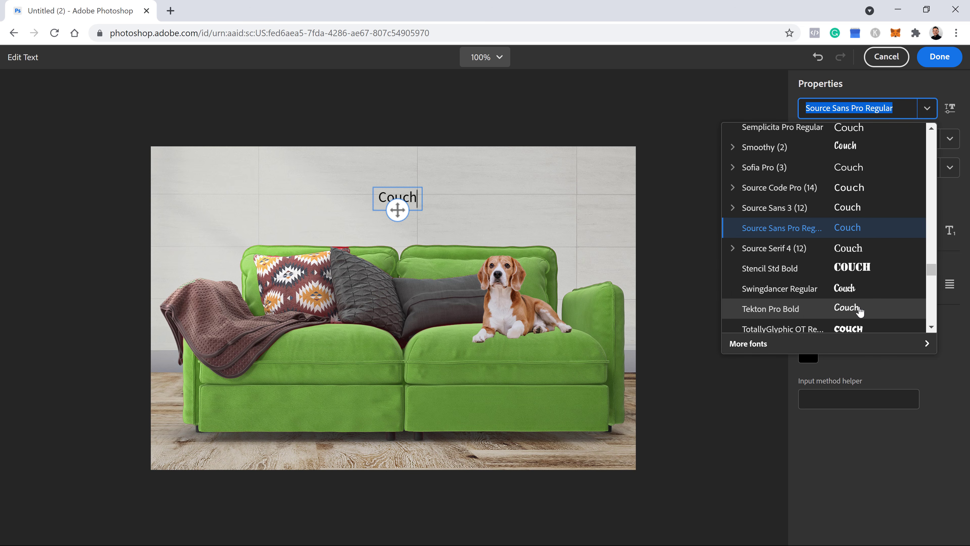
click(854, 272)
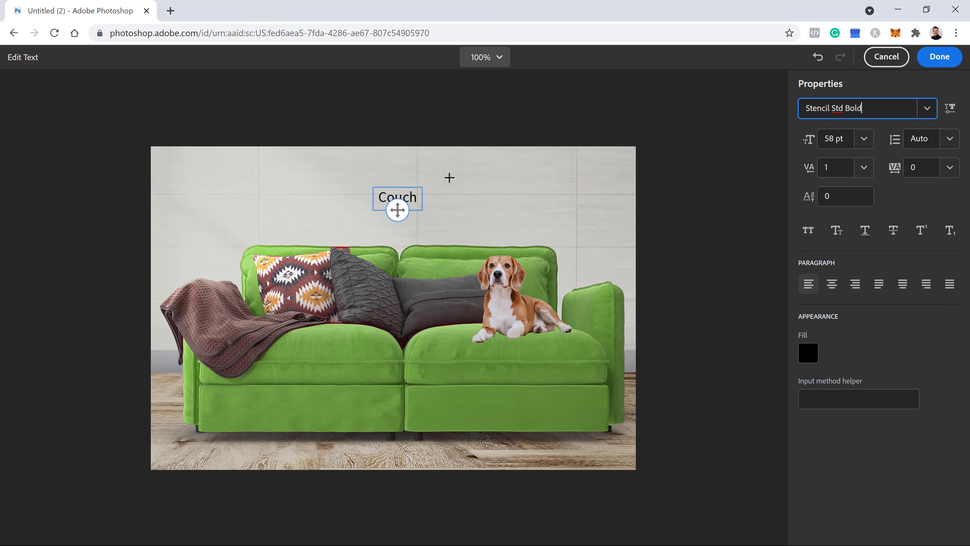
double_click(398, 196)
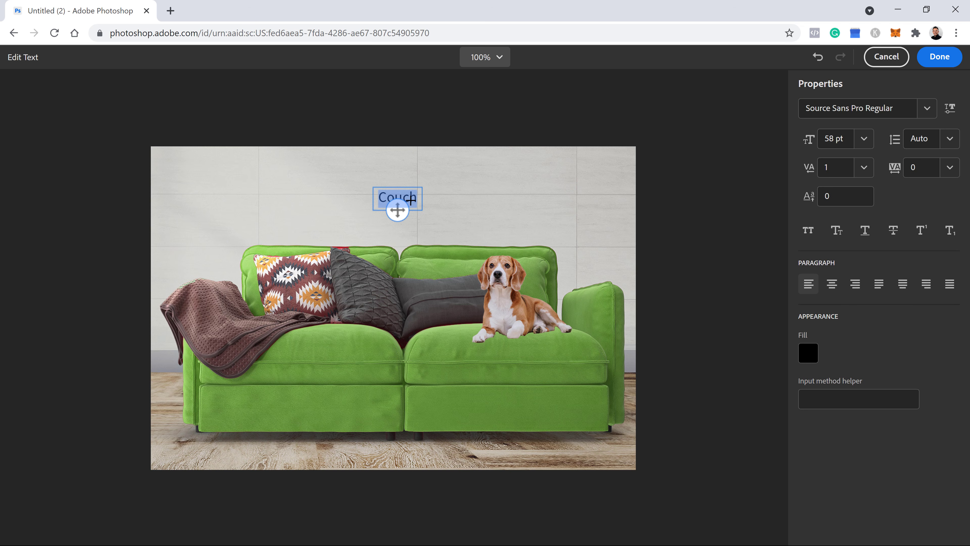
click(927, 108)
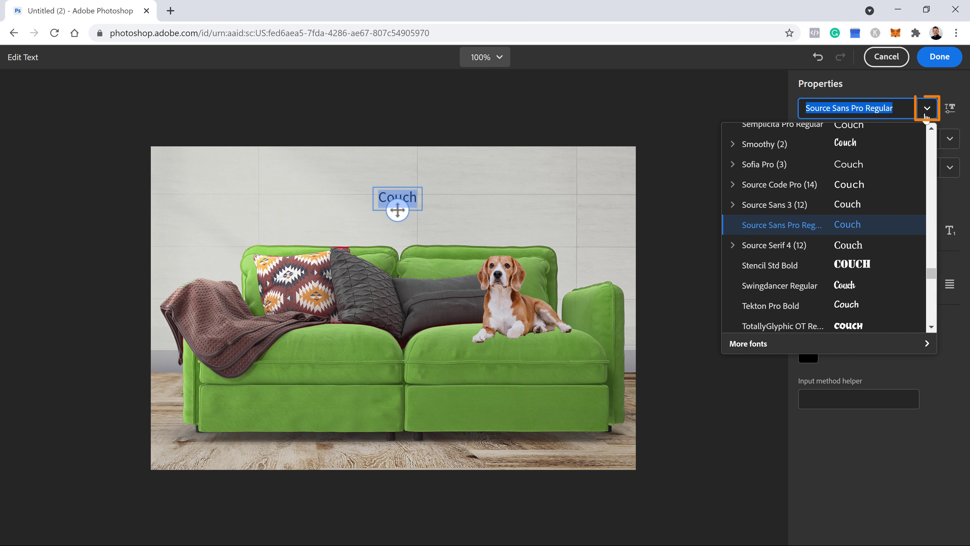
click(799, 266)
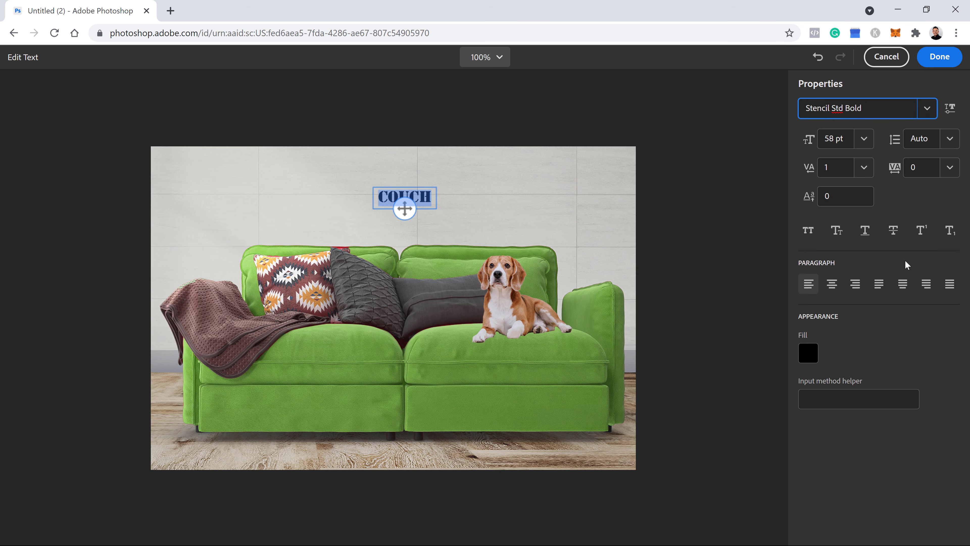
Try a different fill colour for the selected text and finish editing the text
click(810, 356)
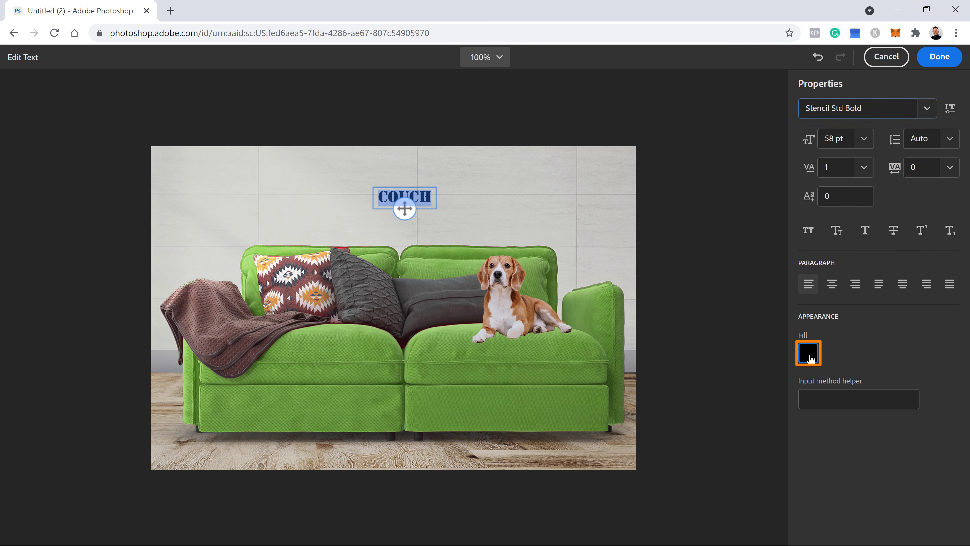
drag(678, 316, 589, 438)
click(886, 355)
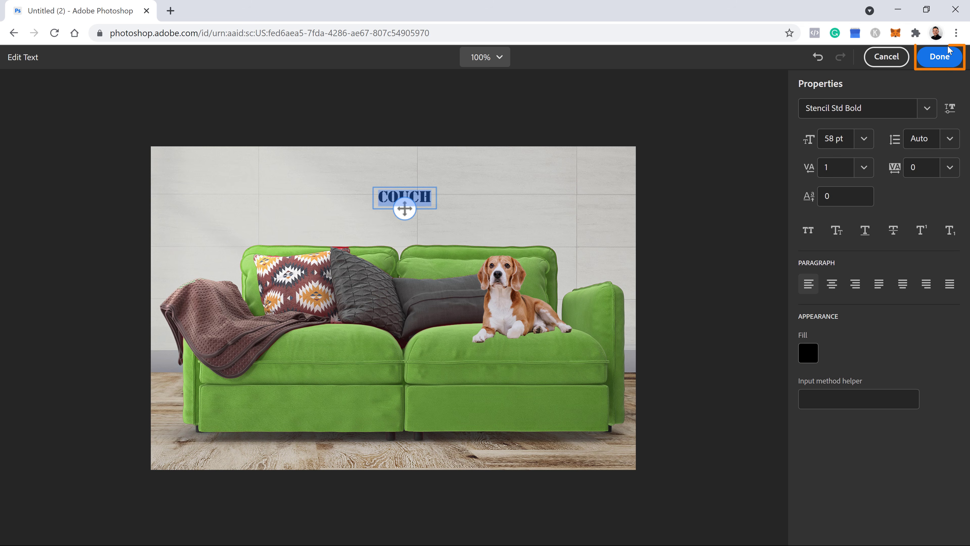
click(941, 58)
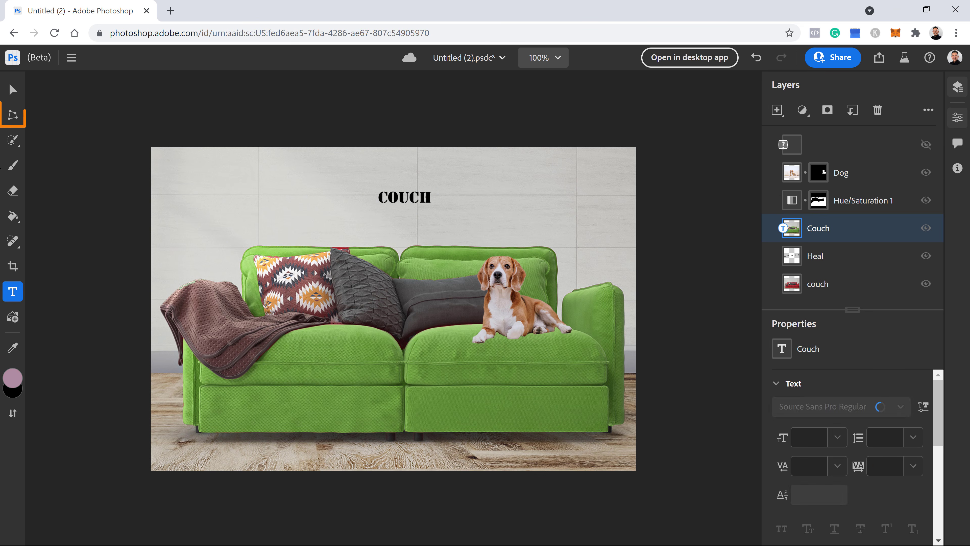
Transform the Couch text: enlarge it, tilt it clockwise and move it up on the wall above the couch
click(13, 117)
drag(377, 209, 327, 250)
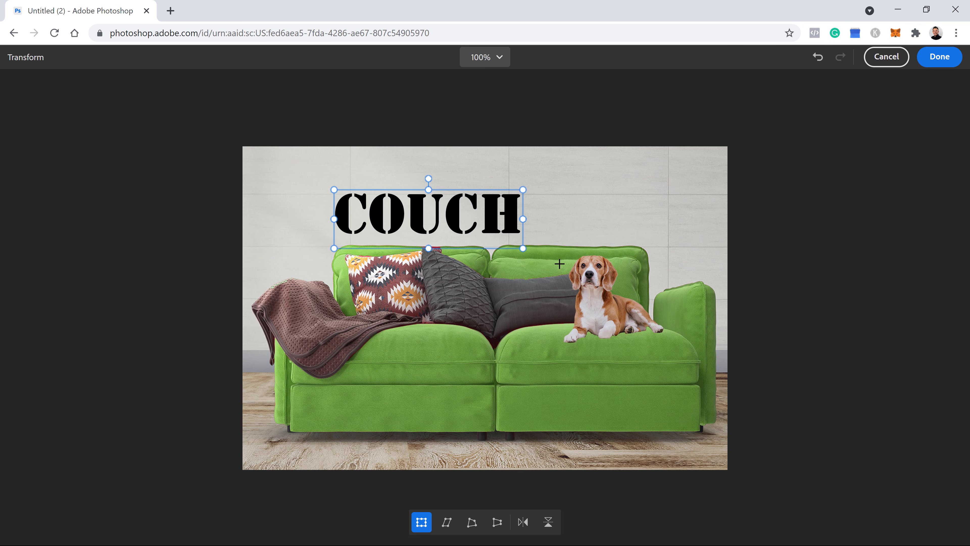
mouse_move(525, 250)
mouse_down()
mouse_move(606, 255)
mouse_move(537, 252)
mouse_up()
drag(434, 177, 458, 178)
drag(505, 213, 527, 200)
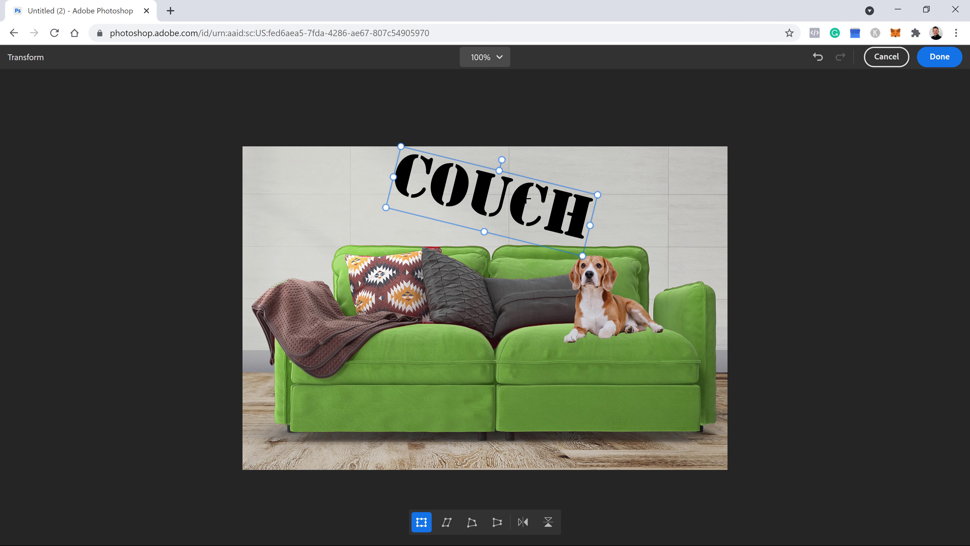
click(942, 58)
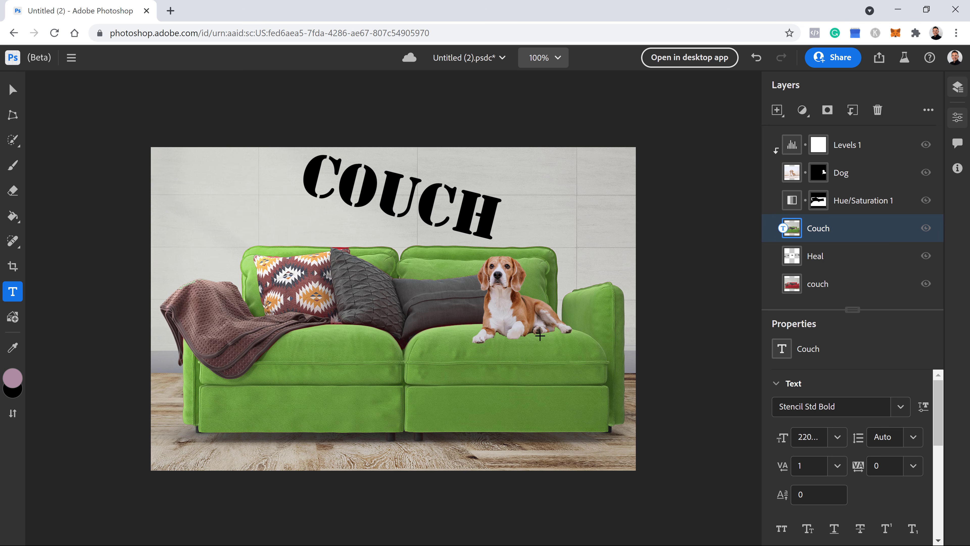
Add a new empty layer named Shadow and place it directly below the Hue/Saturation 1 layer
click(868, 201)
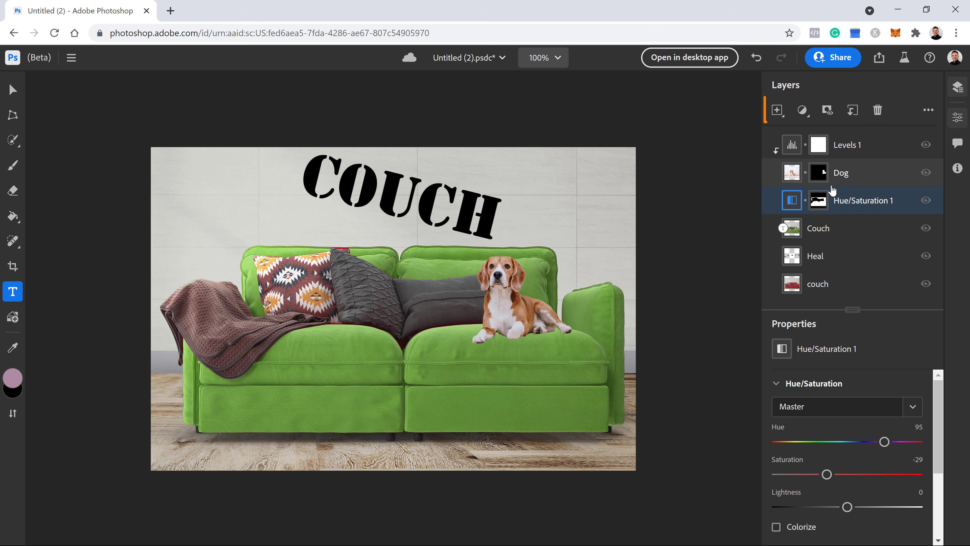
click(777, 111)
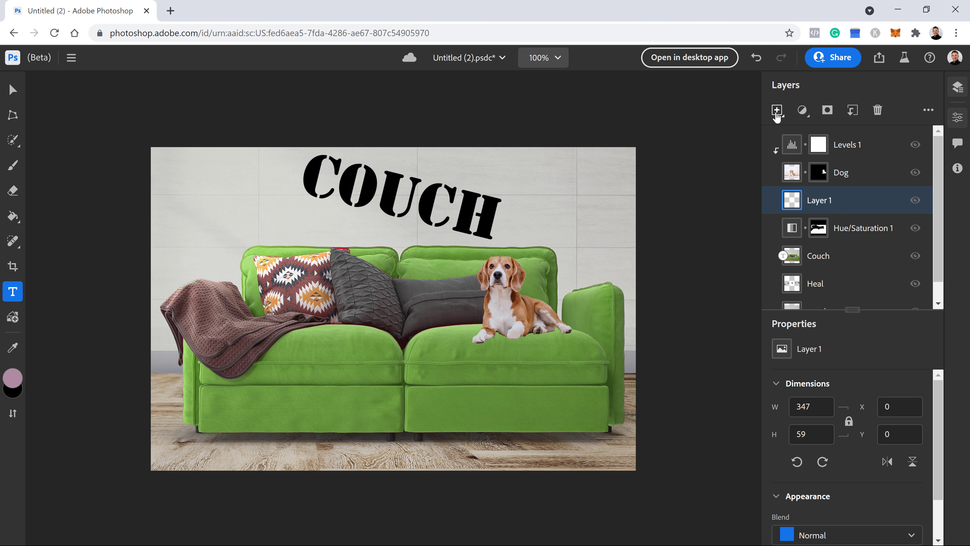
double_click(820, 201)
text(Shadow)
key(Return)
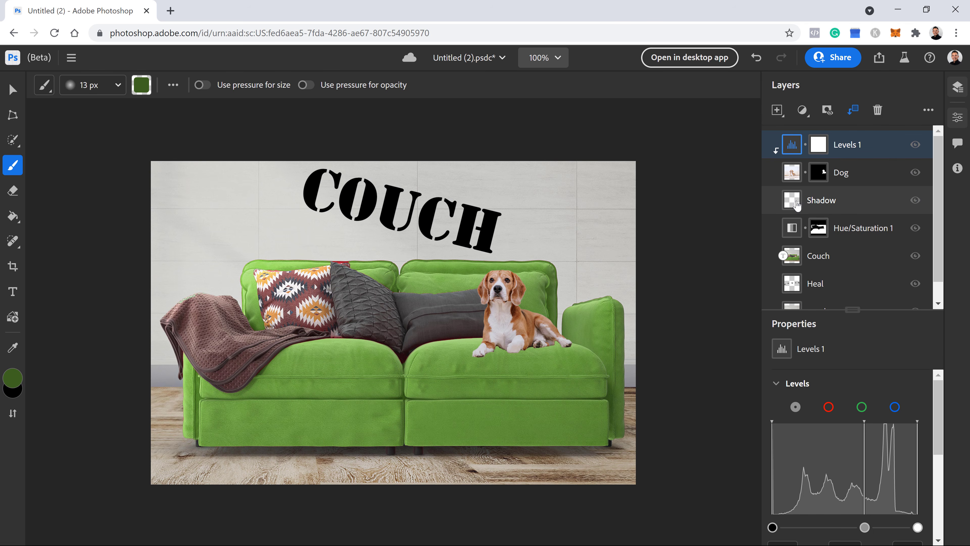
drag(793, 200, 827, 241)
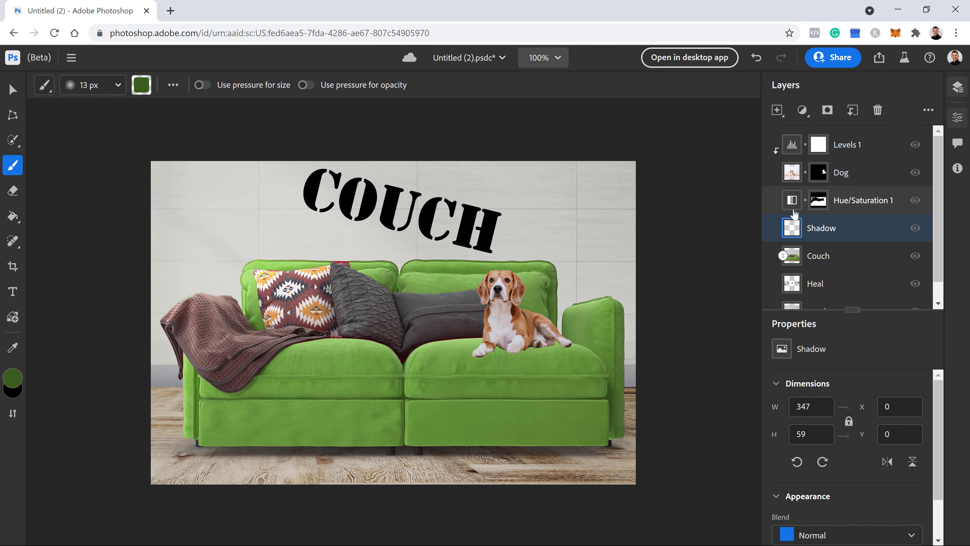
Hide the Hue/Saturation 1 layer and sample the dark red in the gap between the seat cushions as the foreground colour
click(914, 201)
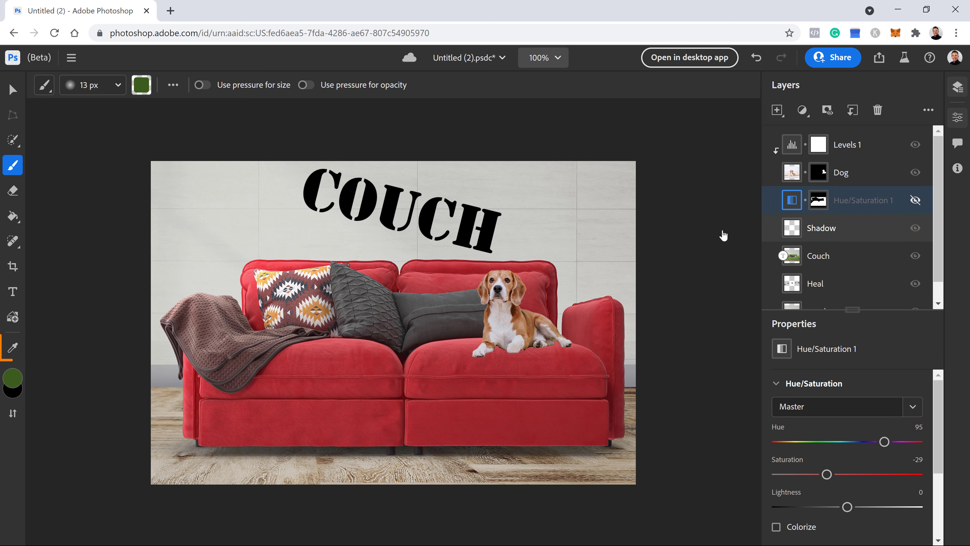
click(10, 354)
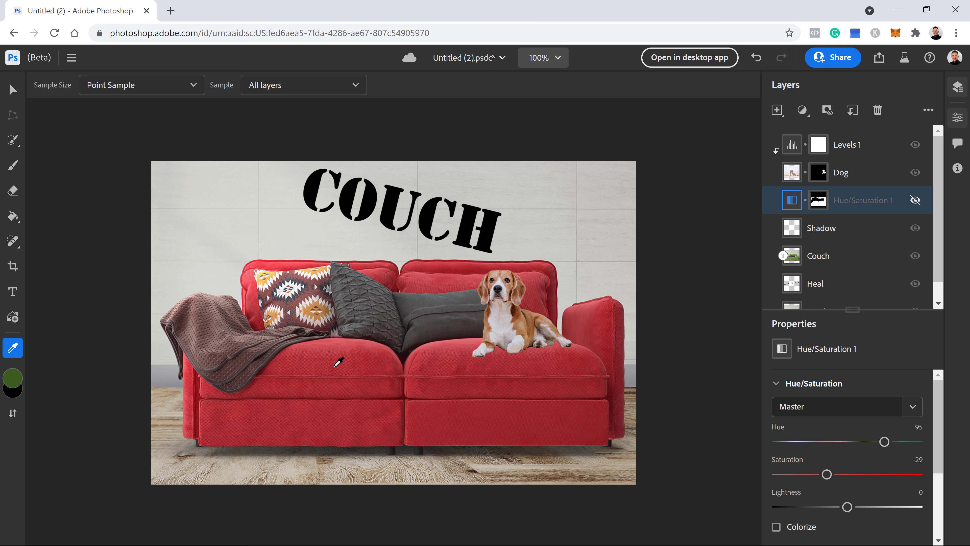
drag(407, 396, 410, 396)
On the Shadow layer, paint a dark red shadow about 281 × 168 px beneath the dog with an 80 px brush
click(14, 171)
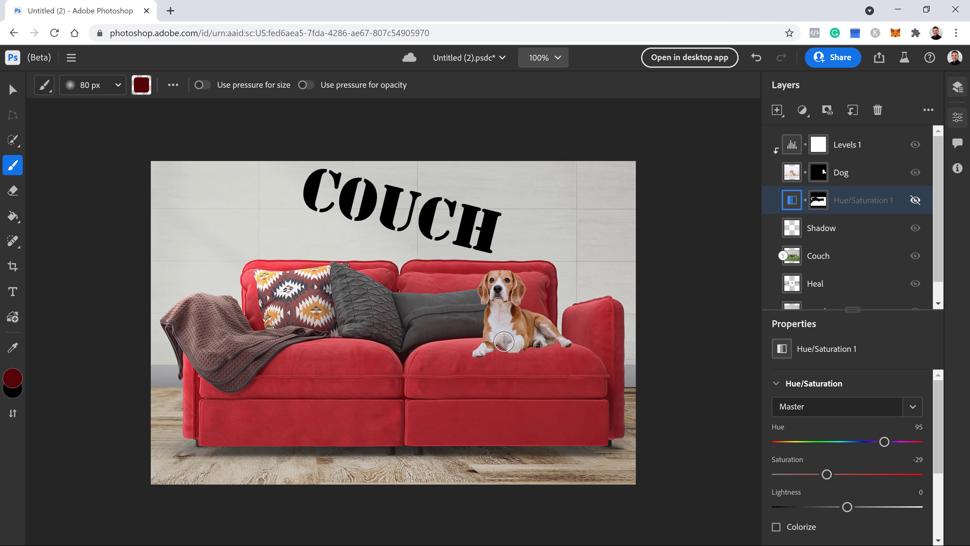
click(839, 235)
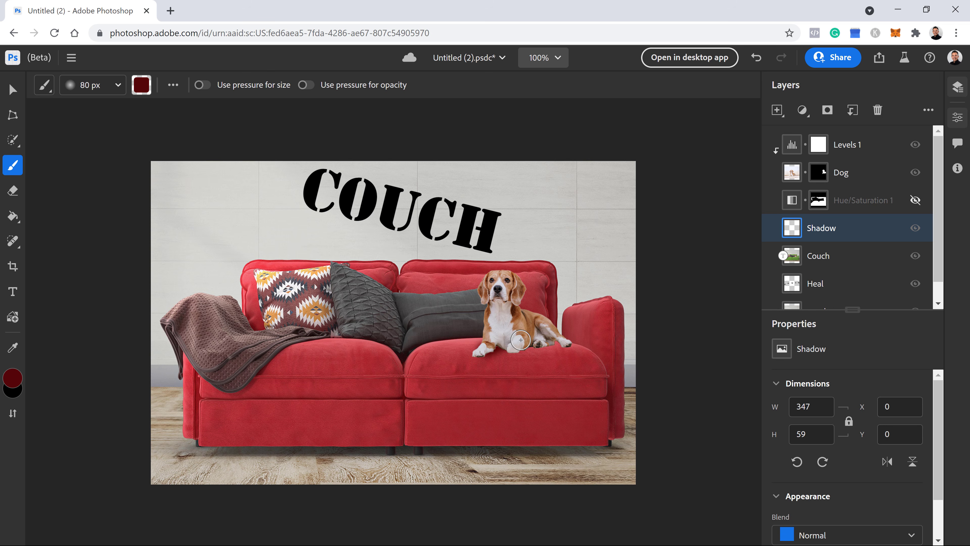
drag(488, 349, 493, 348)
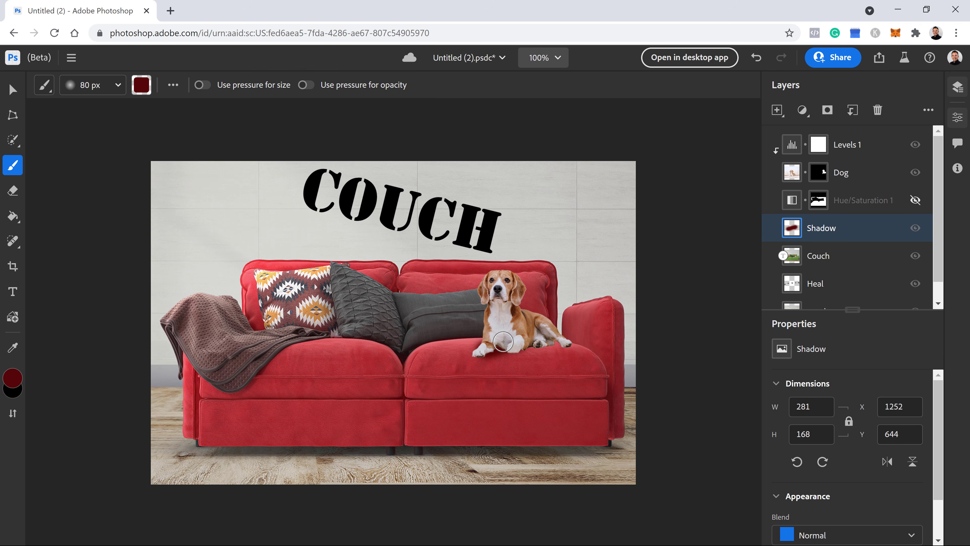
Extend the dark red shadow around the dog to about 479 × 207 px and erase its excess edges with an 80 px eraser at 0% hardness
mouse_move(548, 340)
mouse_down()
mouse_move(493, 348)
mouse_move(566, 341)
mouse_move(473, 343)
mouse_up()
click(3, 185)
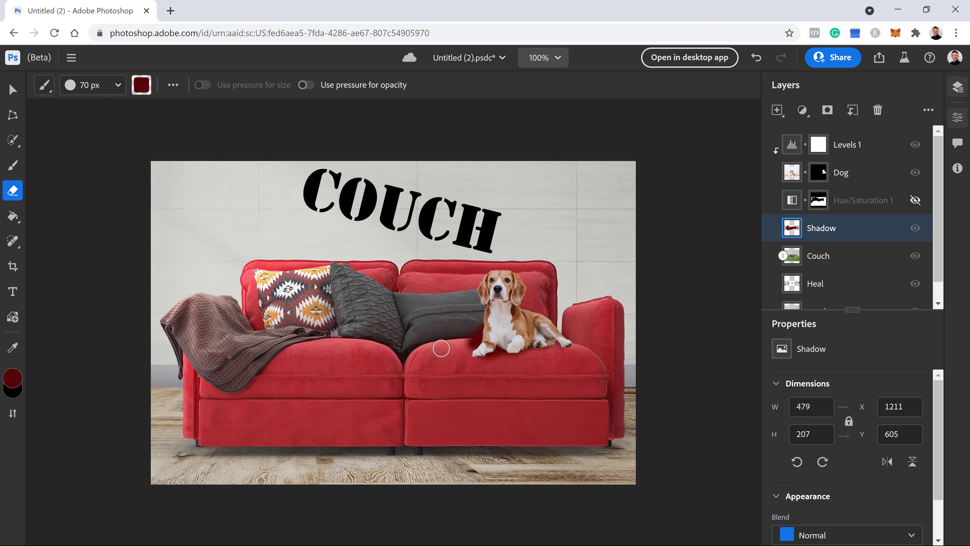
key(bracketright)
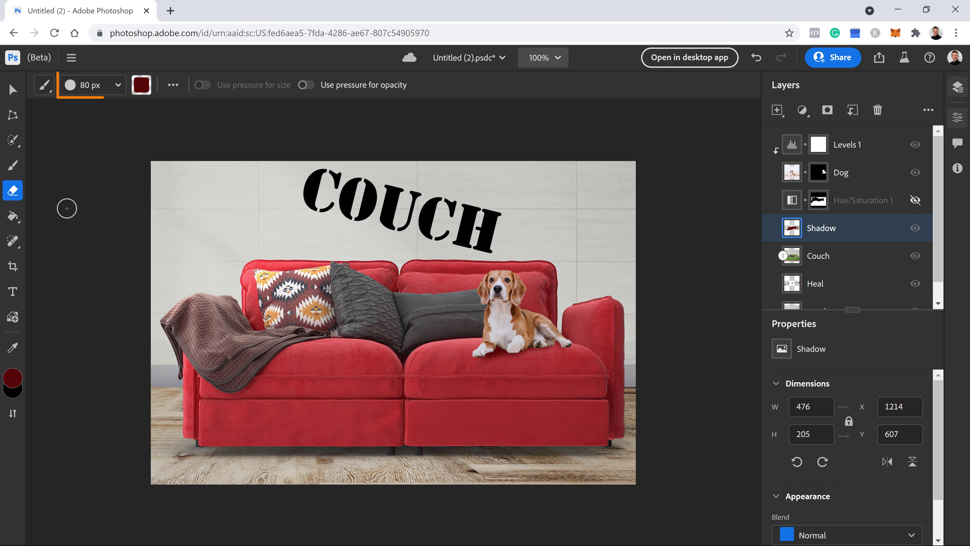
click(117, 94)
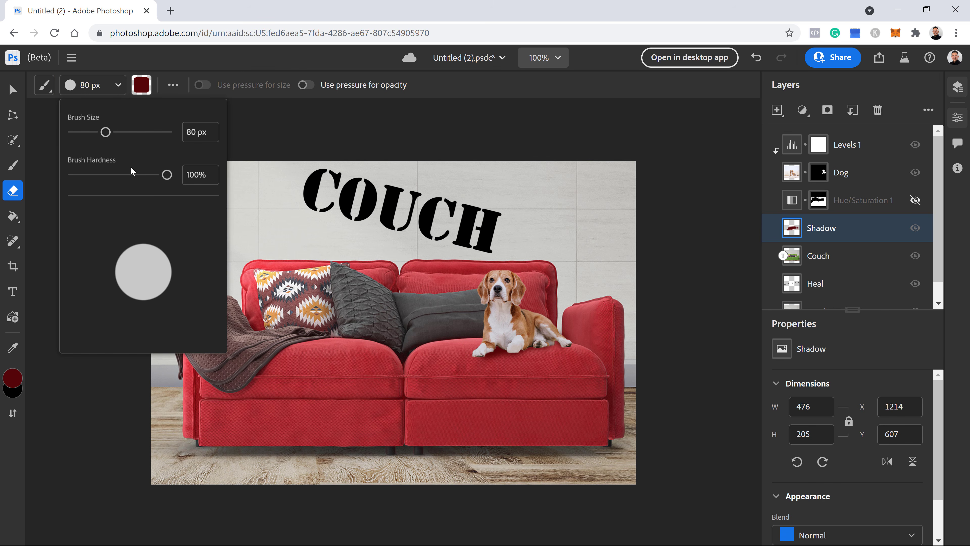
drag(136, 175, 55, 184)
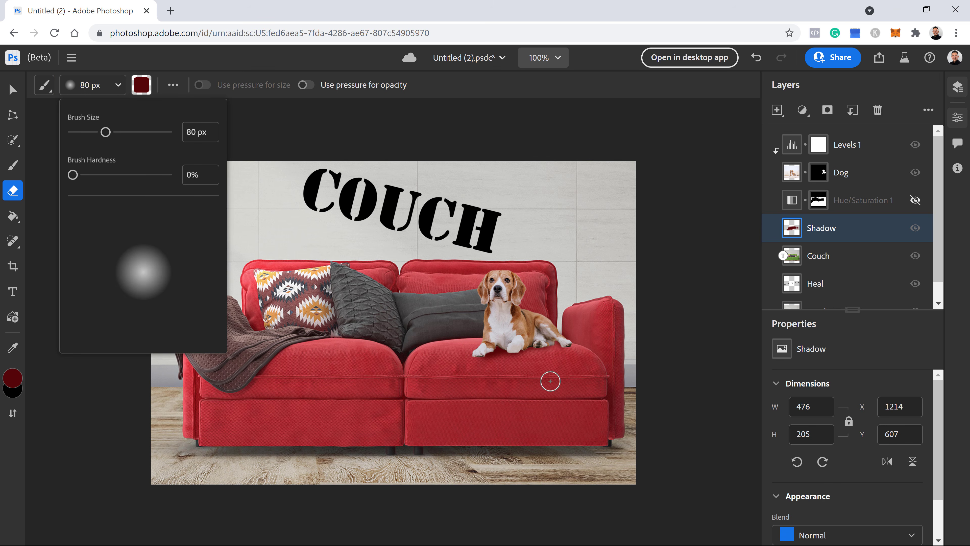
drag(500, 367, 485, 370)
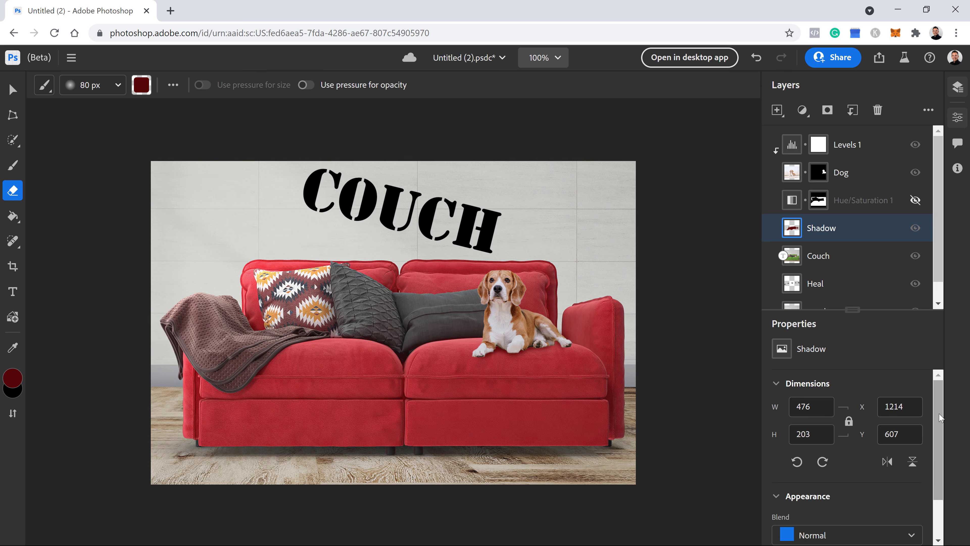
Set the Shadow layer's blend mode to Multiply and show the Hue/Saturation 1 layer again
drag(939, 412, 945, 493)
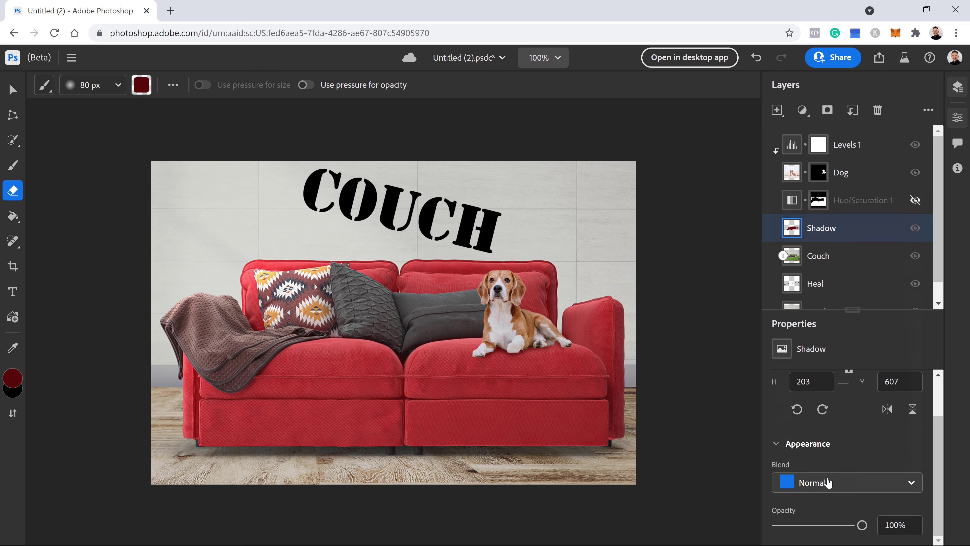
click(827, 483)
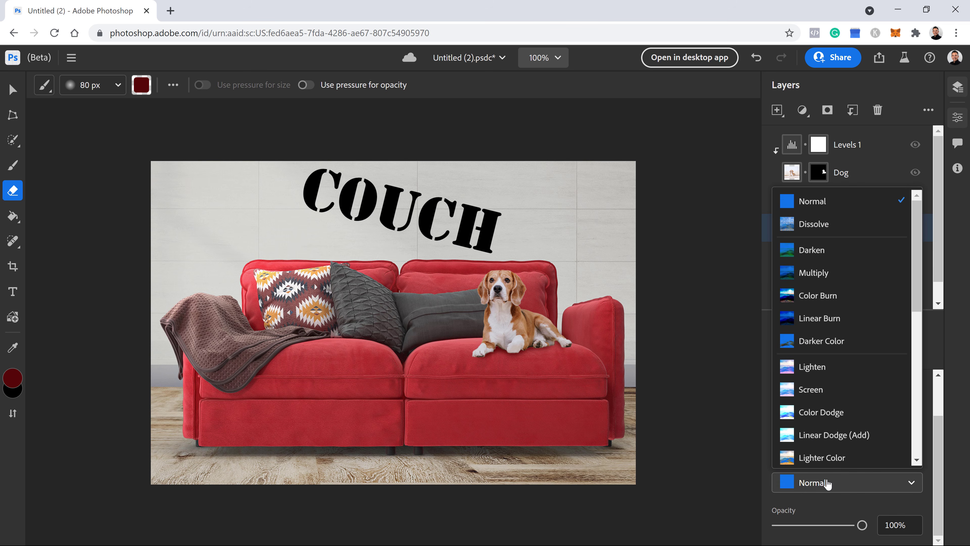
click(811, 279)
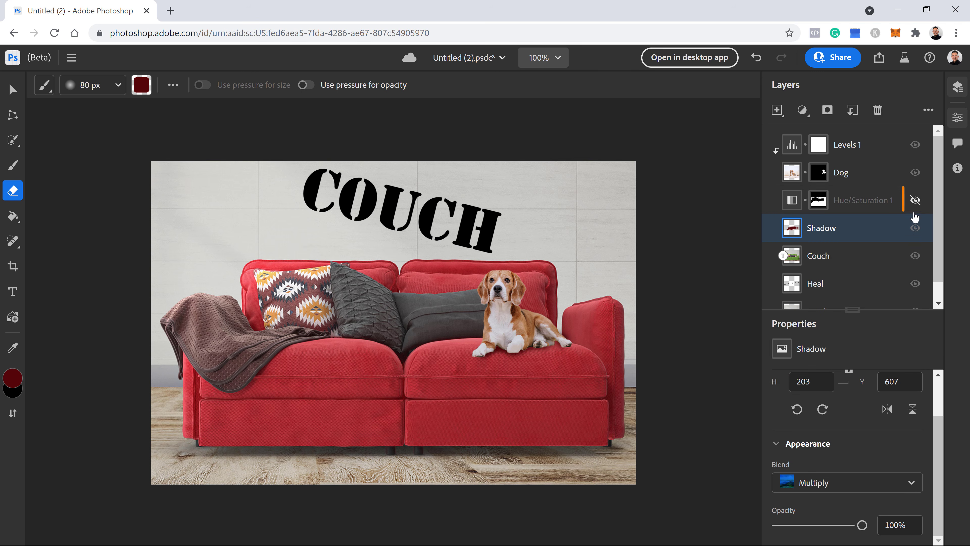
click(916, 202)
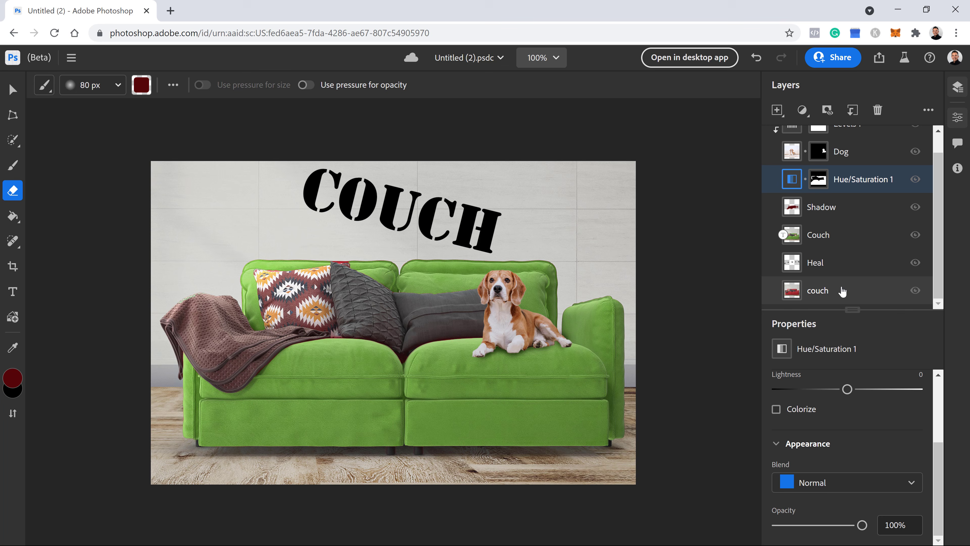
Duplicate the original couch photo layer at the bottom of the layer stack
click(843, 292)
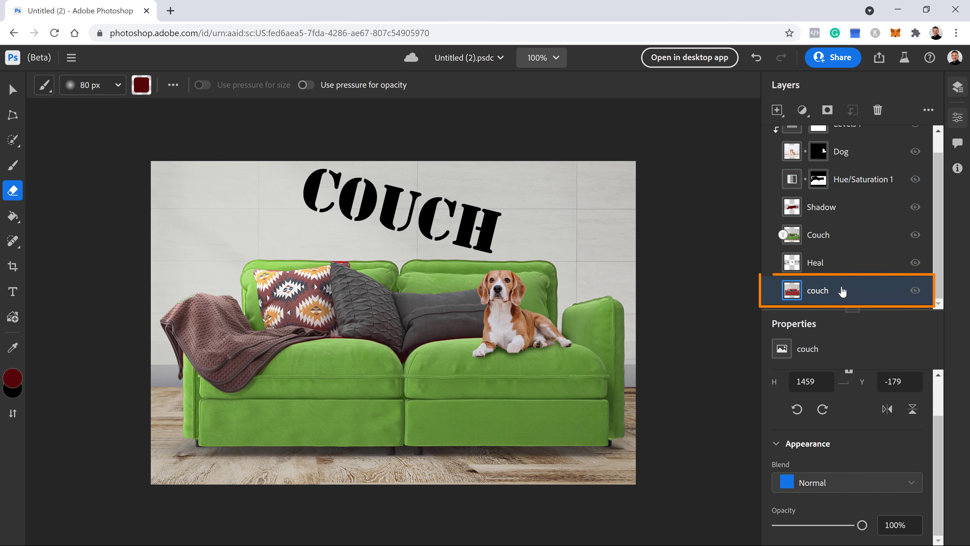
right_click(842, 291)
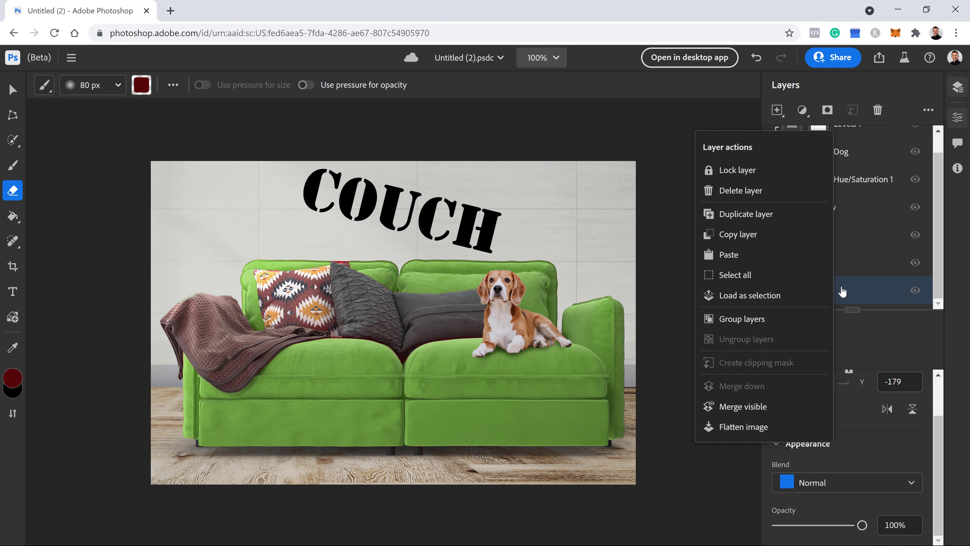
click(768, 215)
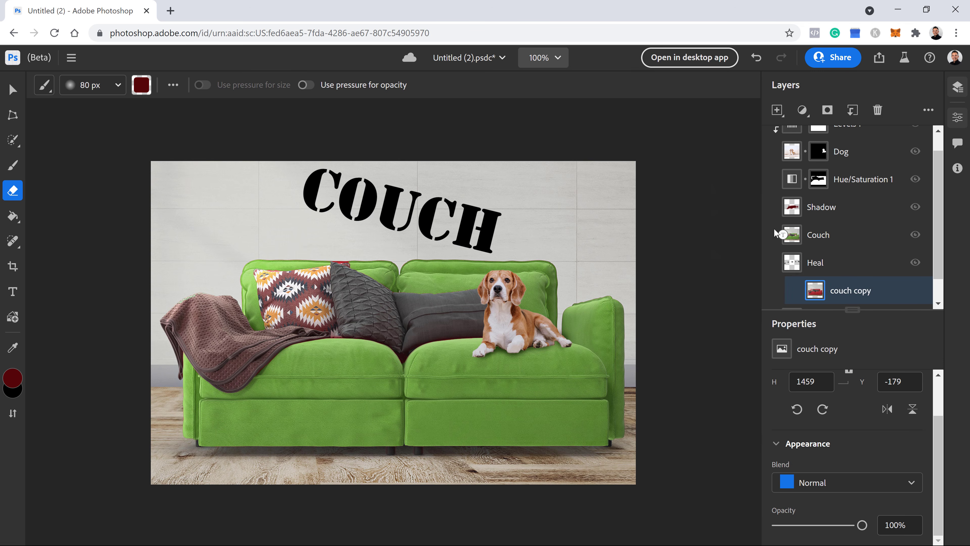
scroll(857, 284, down, 1)
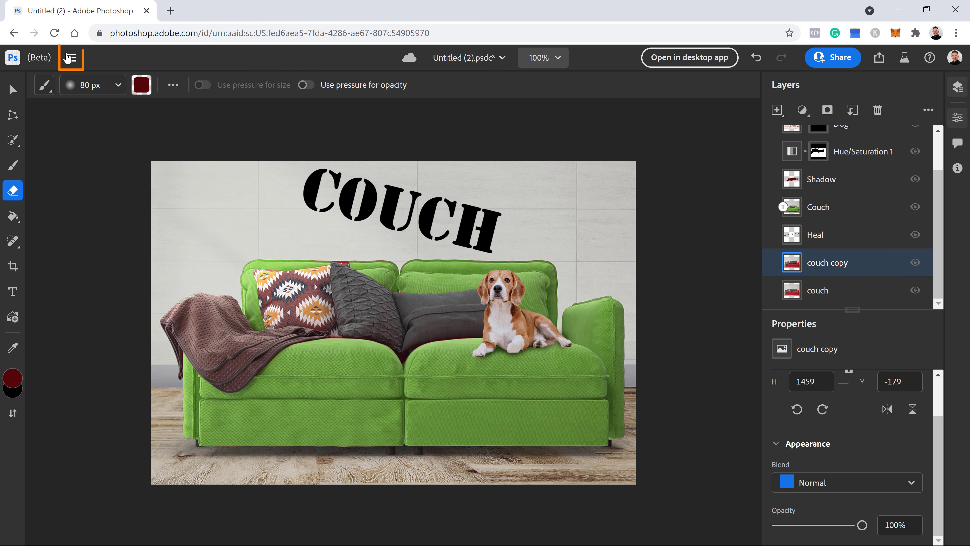
Apply a Gaussian Blur of 3.2 to the duplicated couch layer
click(71, 61)
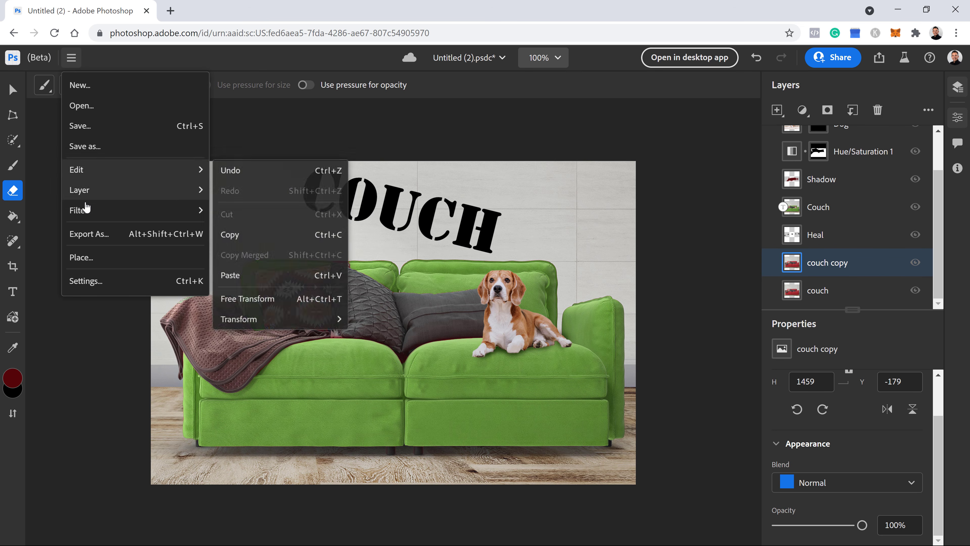
mouse_move(85, 211)
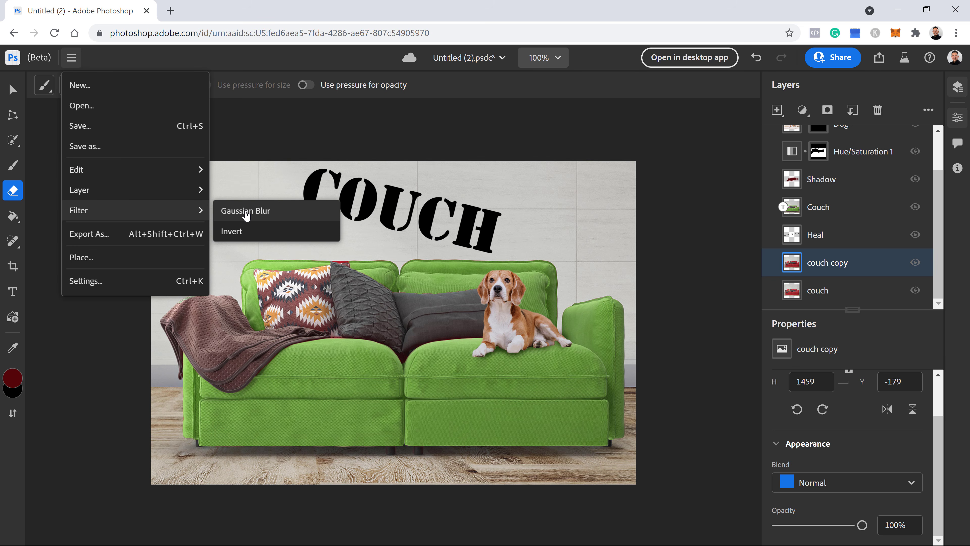
click(264, 216)
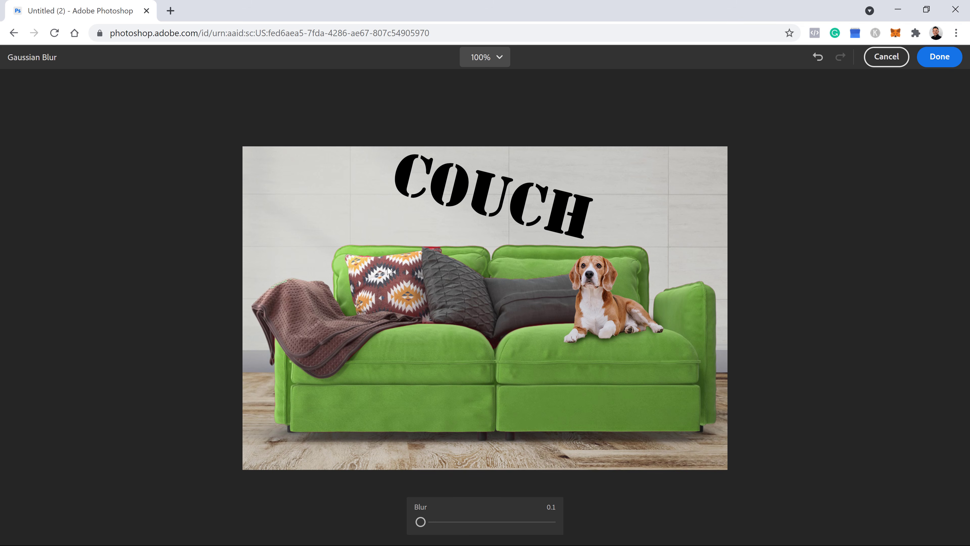
click(450, 524)
drag(429, 524, 533, 522)
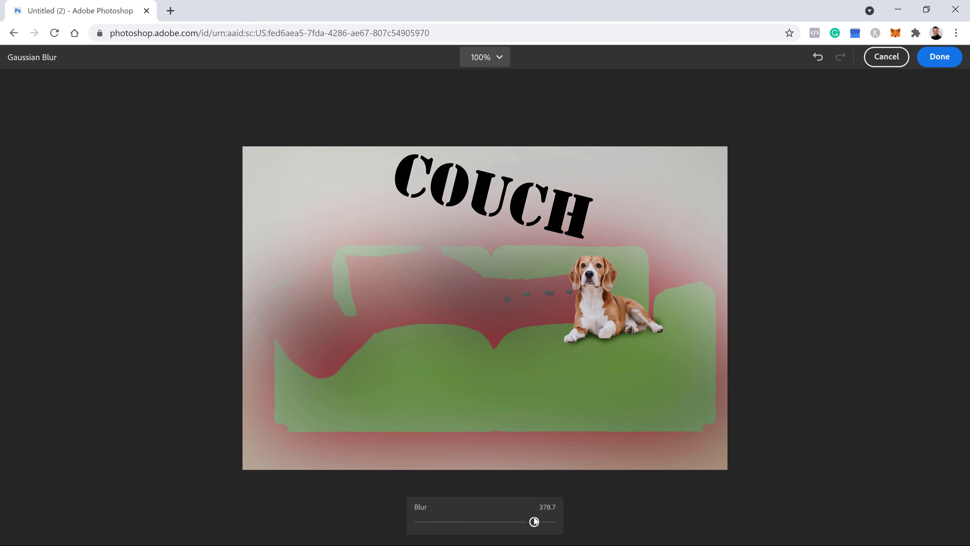
mouse_move(438, 525)
mouse_down()
mouse_move(507, 525)
mouse_move(453, 525)
mouse_up()
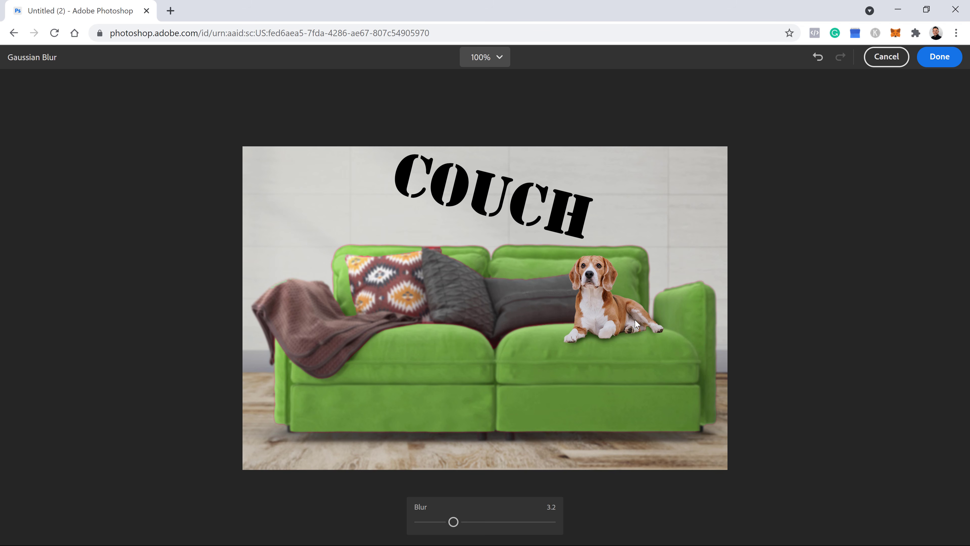
click(940, 56)
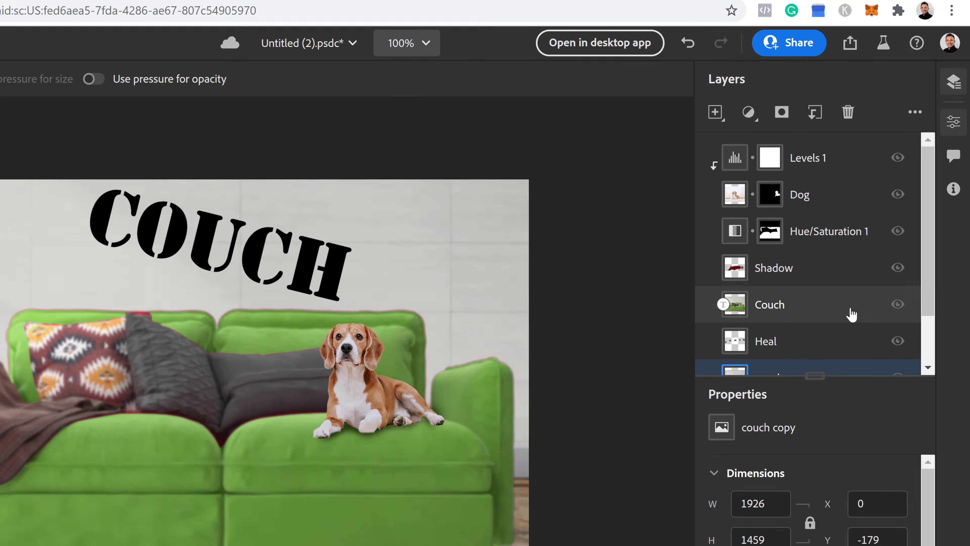
Add a layer mask to the blurred couch copy and invert the mask to black
scroll(827, 272, down, 2)
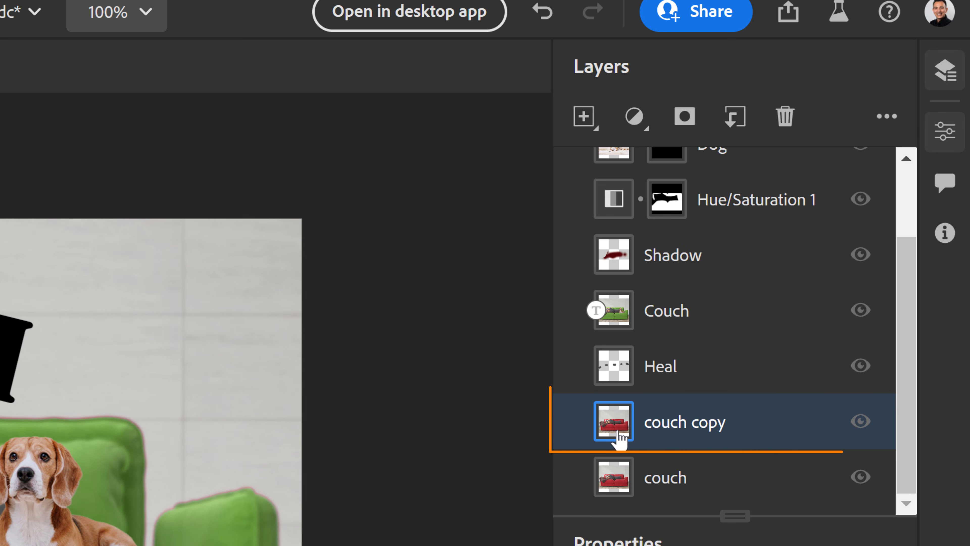
click(685, 117)
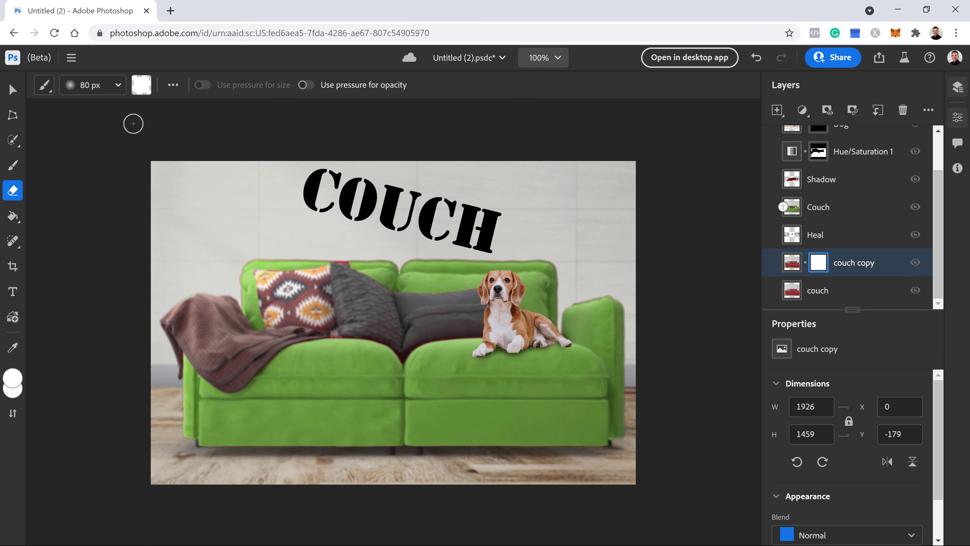
click(71, 57)
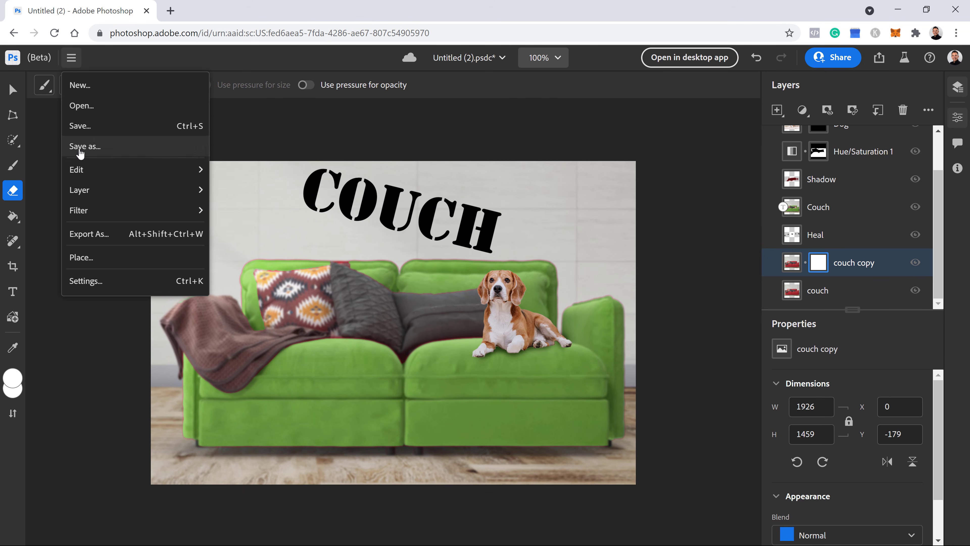
mouse_move(94, 211)
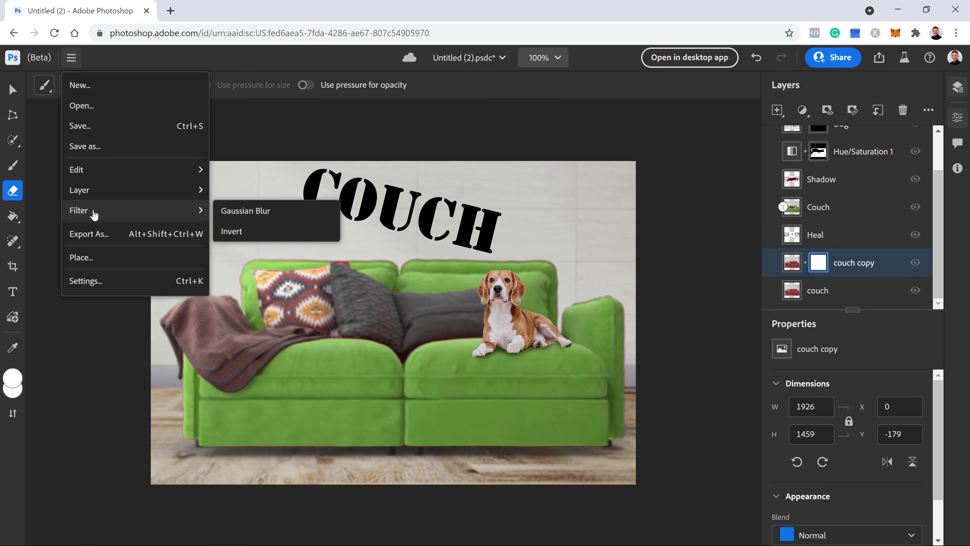
click(255, 234)
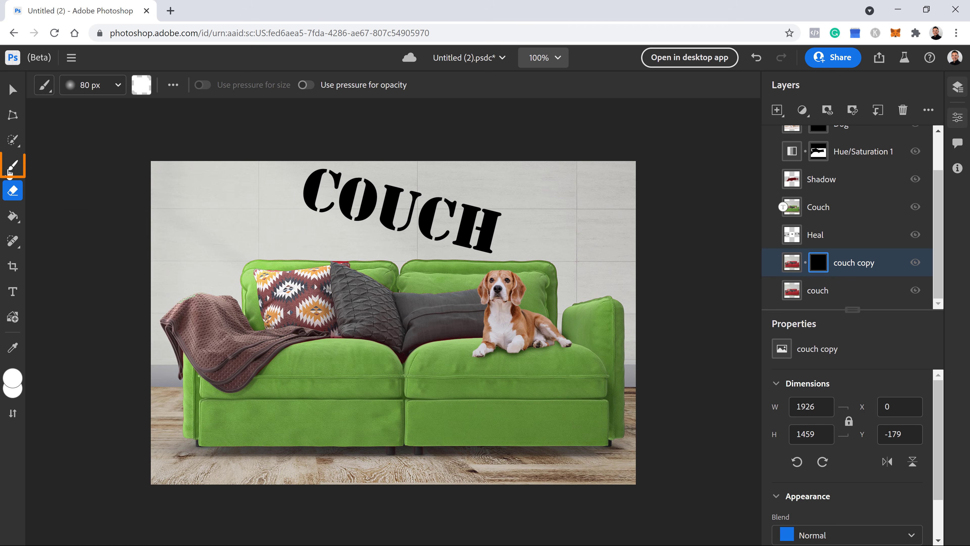
Paint white on the couch copy's mask with an 80 px brush to reveal the blur around and behind the dog
click(10, 171)
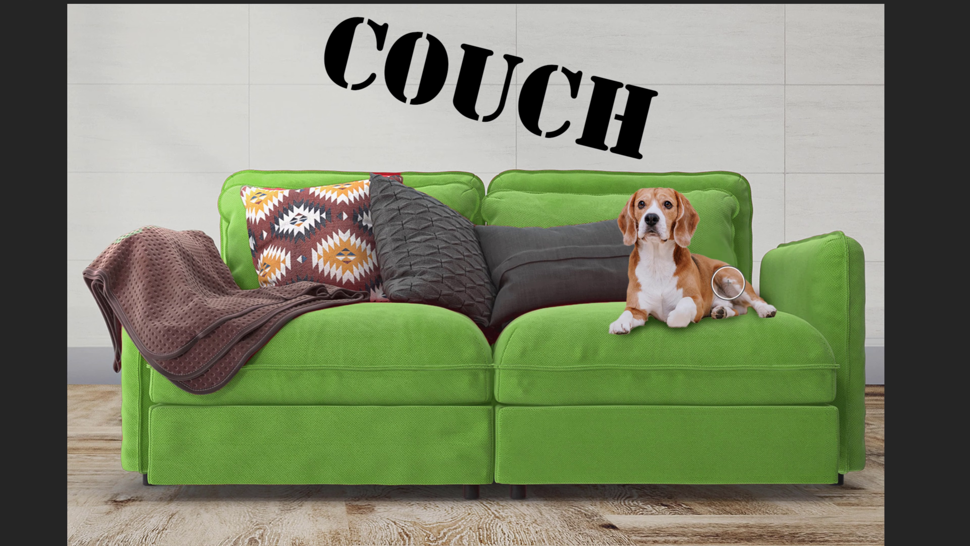
mouse_move(734, 280)
mouse_down()
mouse_move(730, 197)
mouse_move(687, 212)
mouse_up()
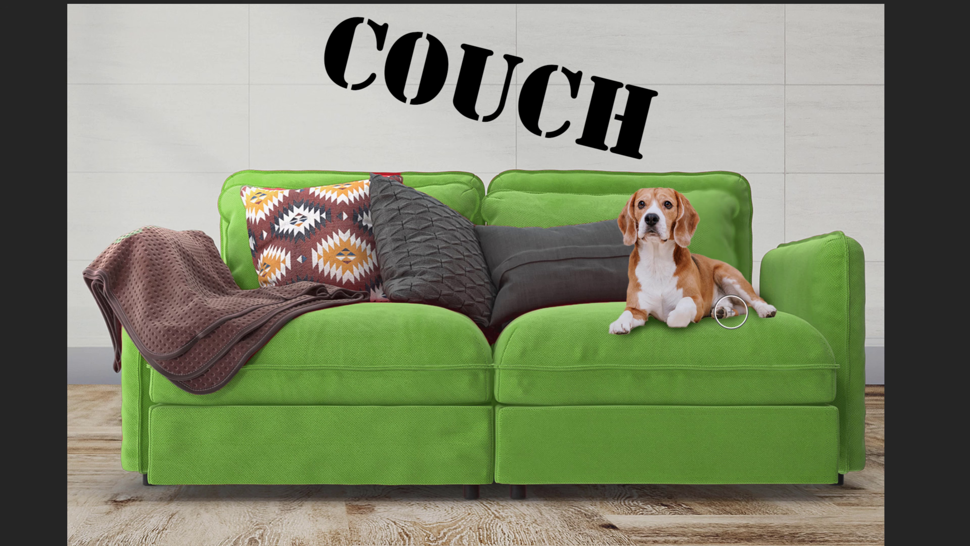
mouse_move(779, 286)
mouse_down()
mouse_move(816, 256)
mouse_move(841, 252)
mouse_move(846, 288)
mouse_move(792, 305)
mouse_up()
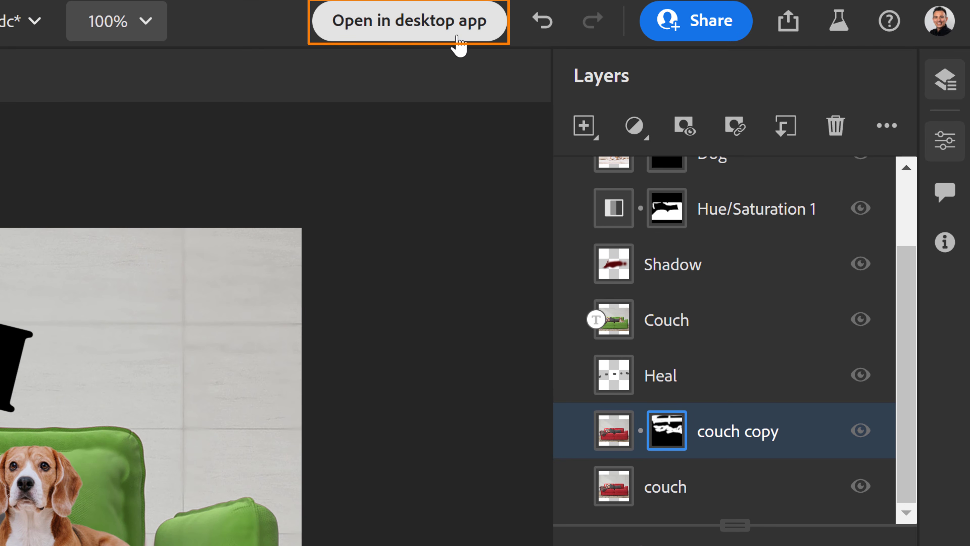
Examine the export options and the document sharing settings, including invitations and link access
click(788, 36)
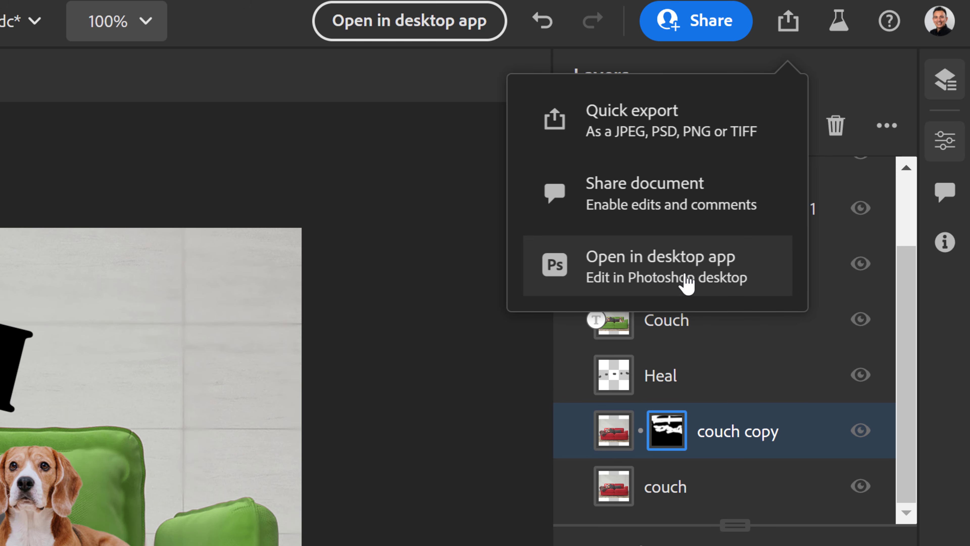
click(715, 30)
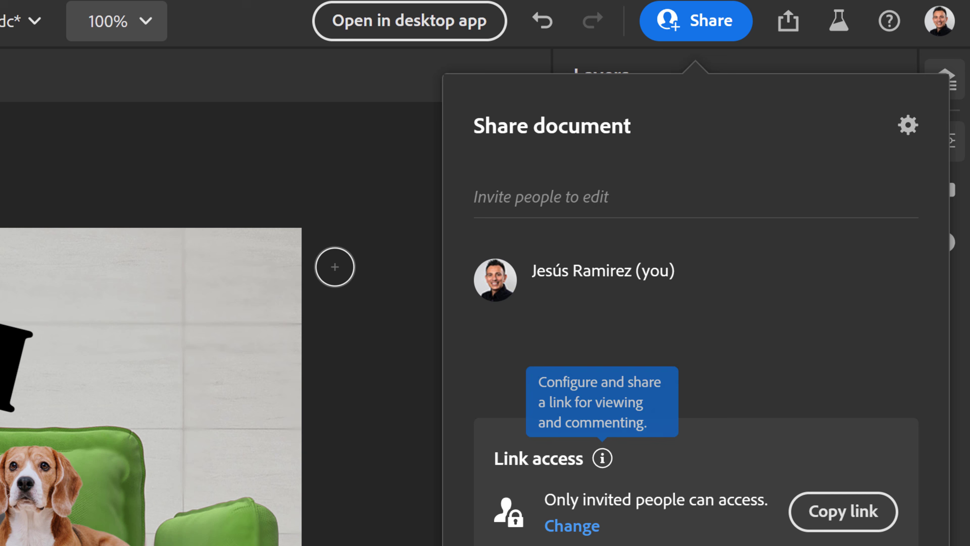
click(385, 79)
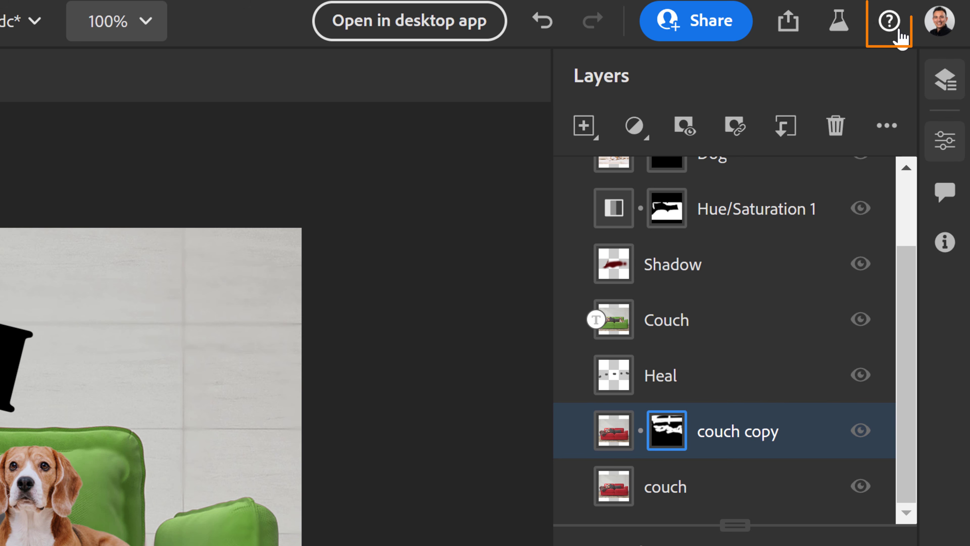
Examine the list of keyboard shortcuts in the help resources and close it
click(889, 22)
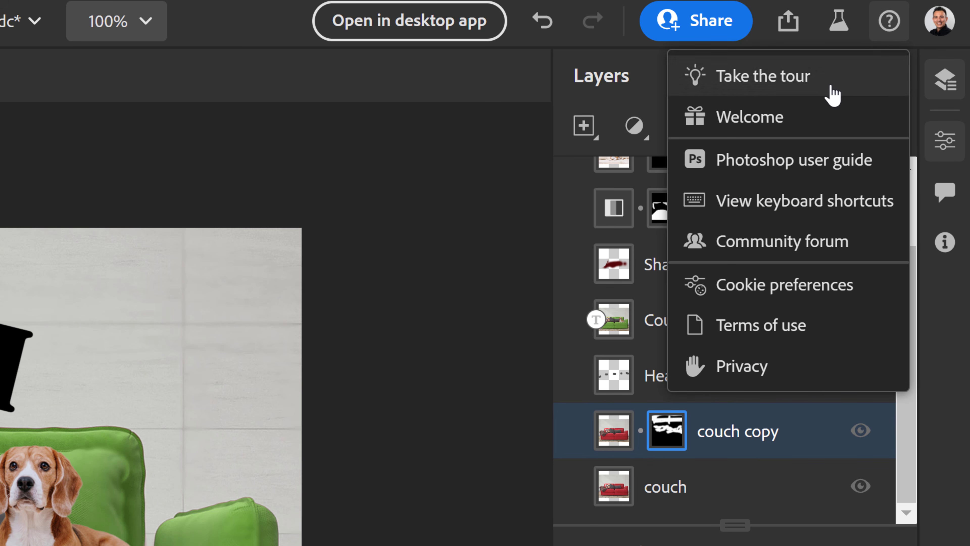
click(808, 211)
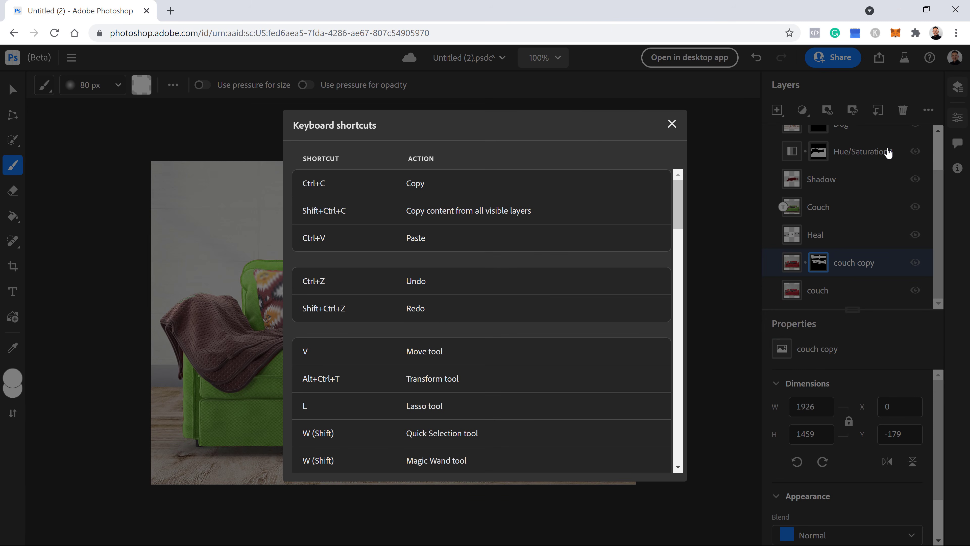
click(673, 125)
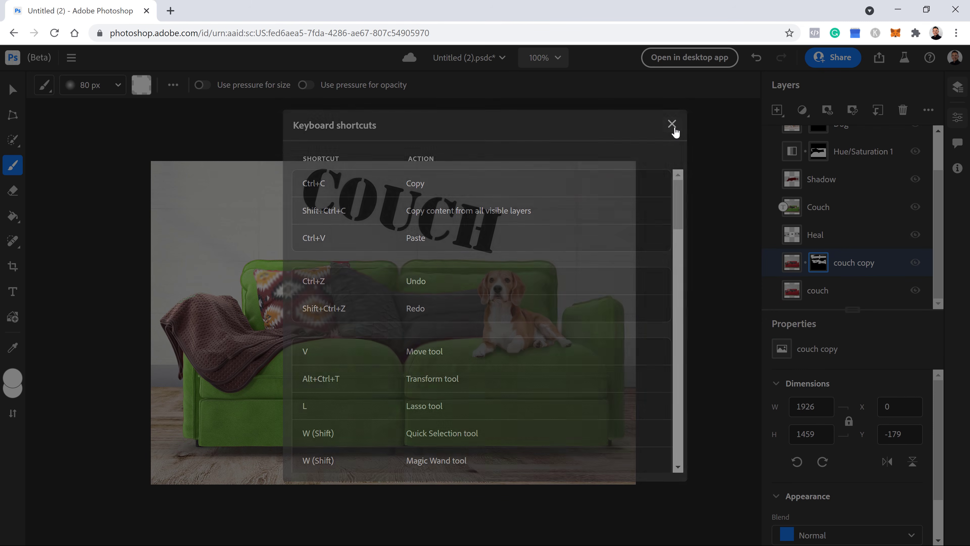
Open the app settings to examine the interface theme, size and language options
click(71, 57)
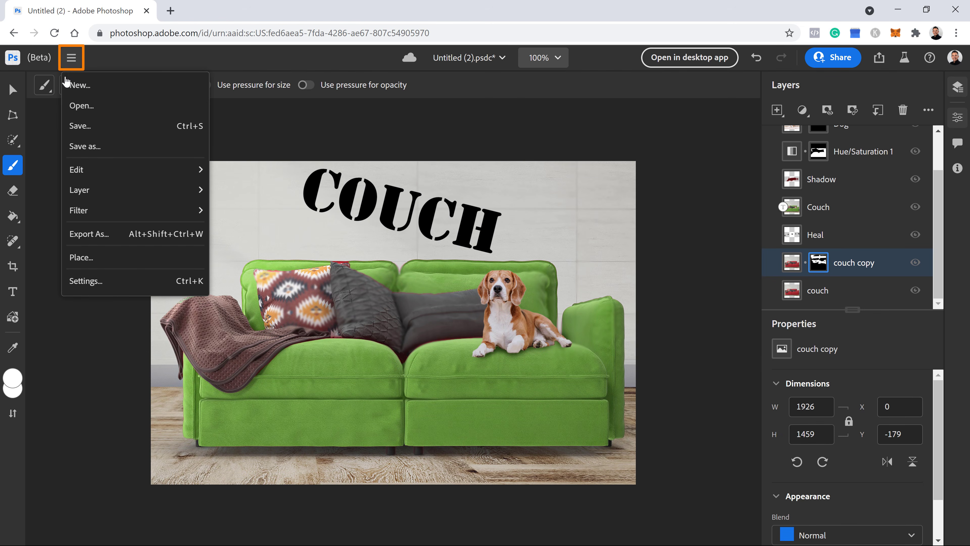
click(85, 281)
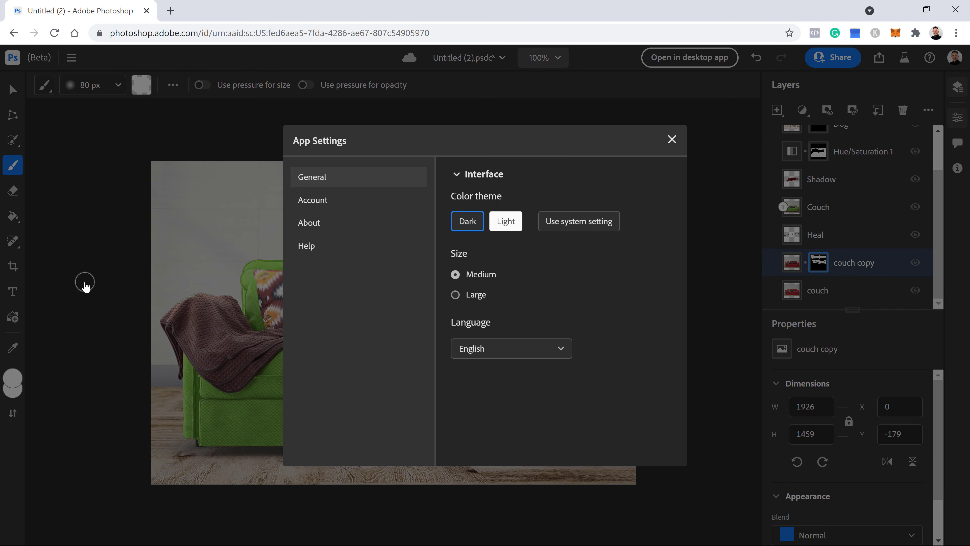